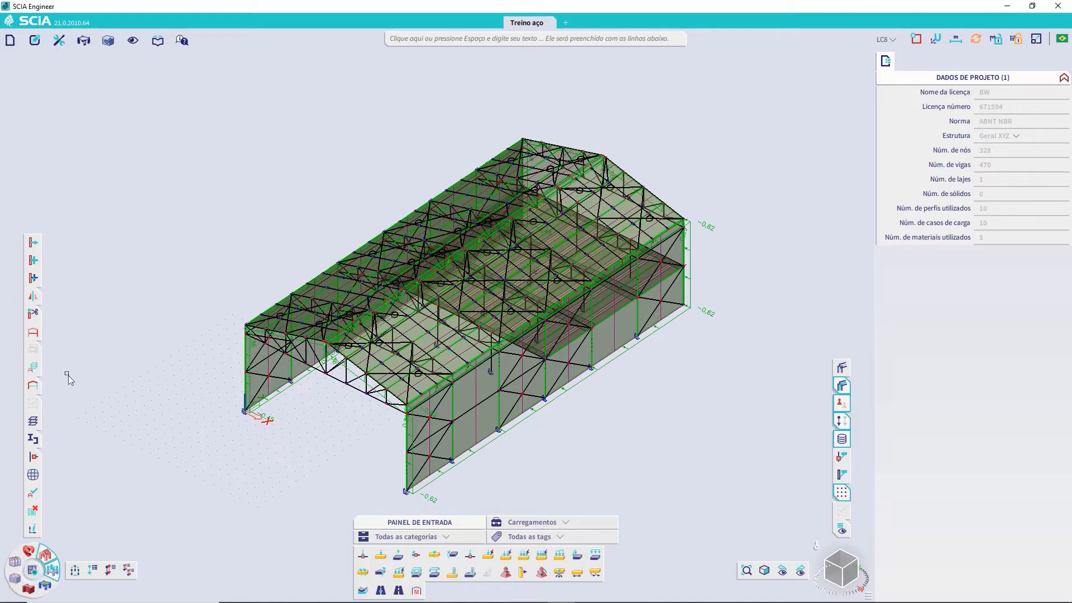
Activate only the Pilar layer through single-layer activity and display the members with their rendered cross-section shapes.
left_click(35, 371)
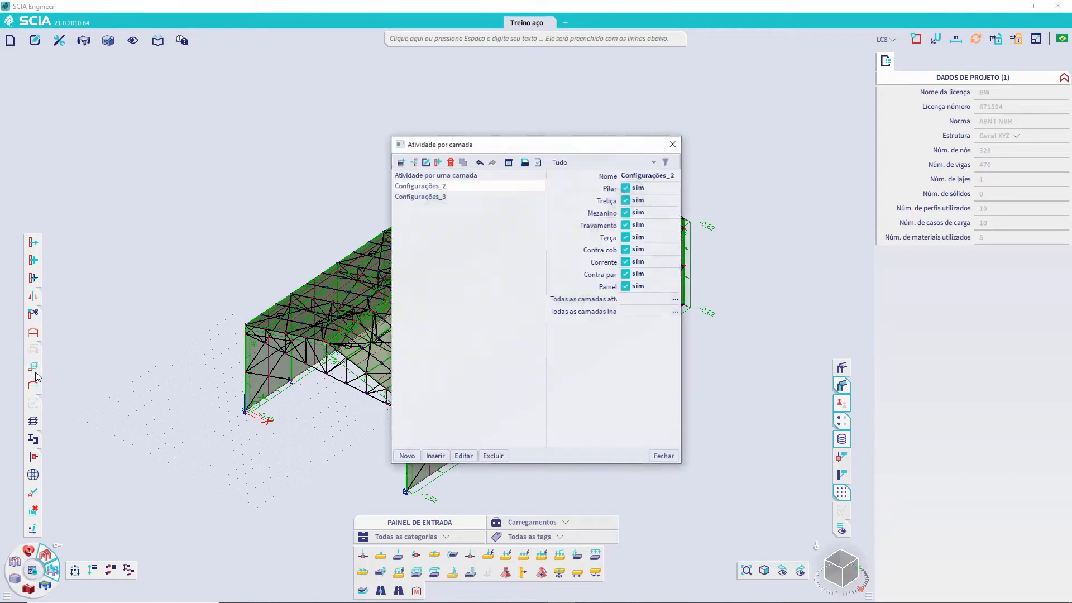
left_click(477, 177)
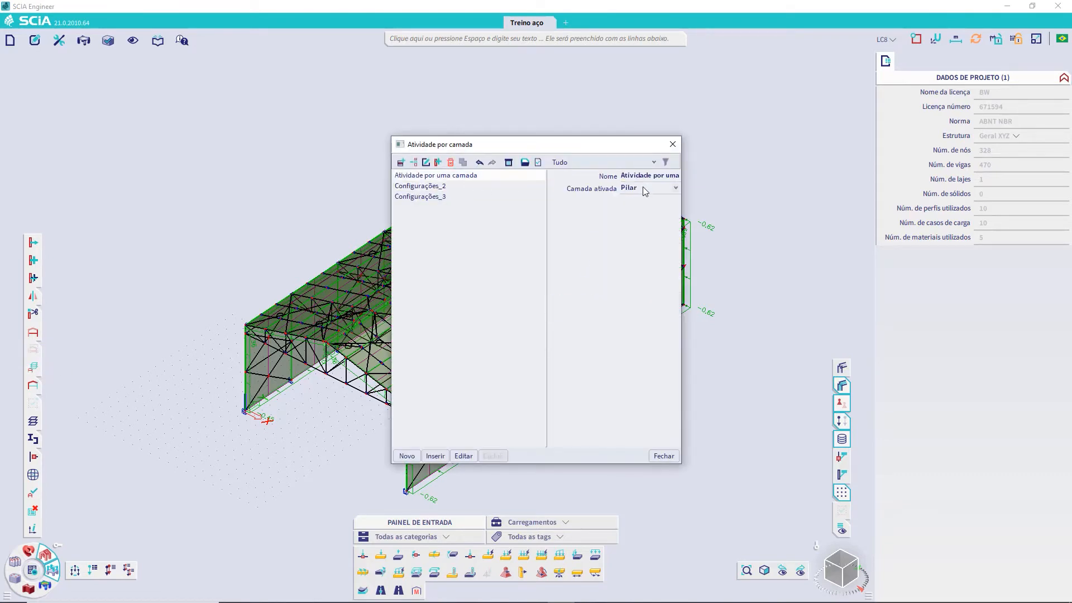
left_click(662, 456)
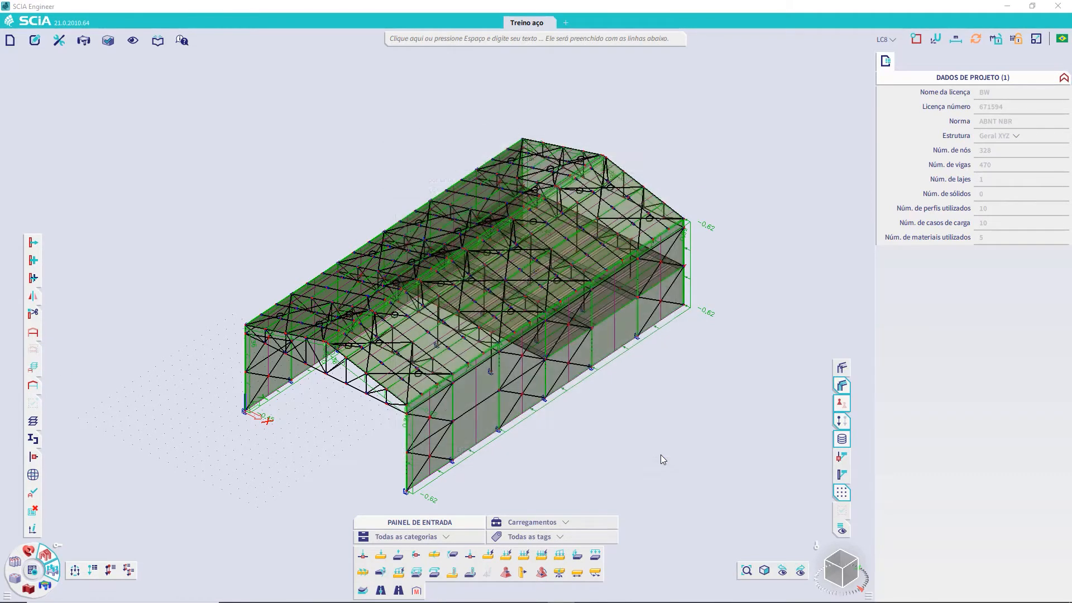
left_click(841, 368)
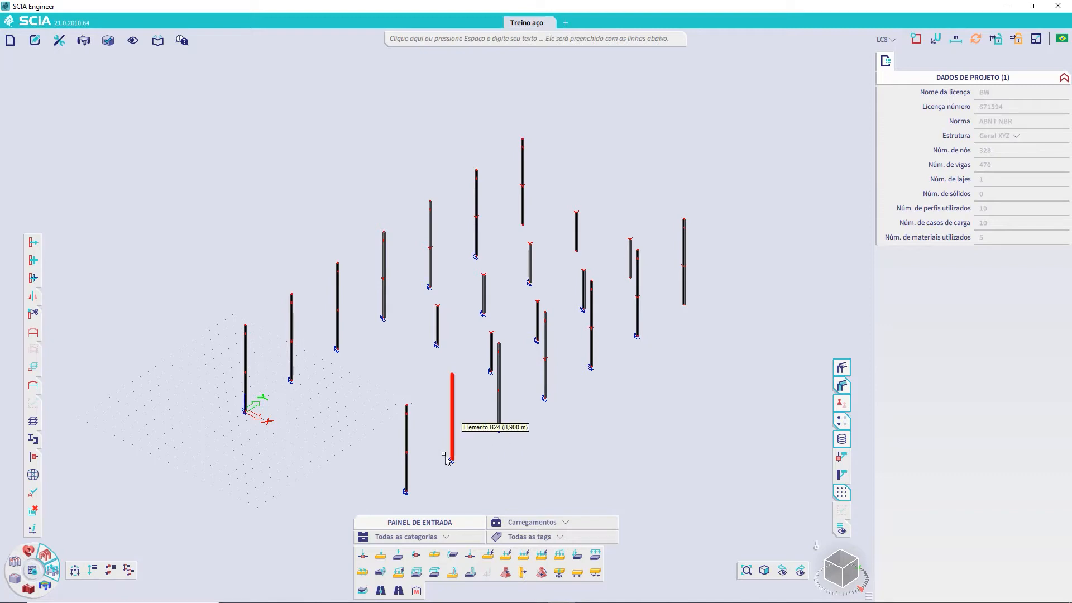
Select column B24 in the front row and open its buckling lengths and settings.
scroll(490, 435, "up", 3)
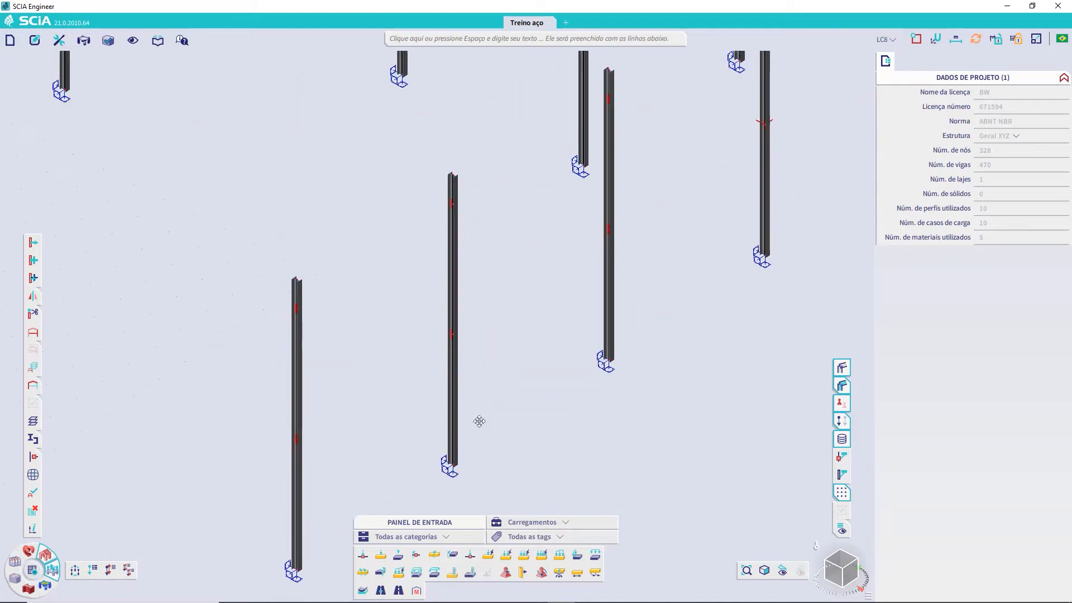
middle_click_drag(478, 421, 424, 399)
left_click(393, 376)
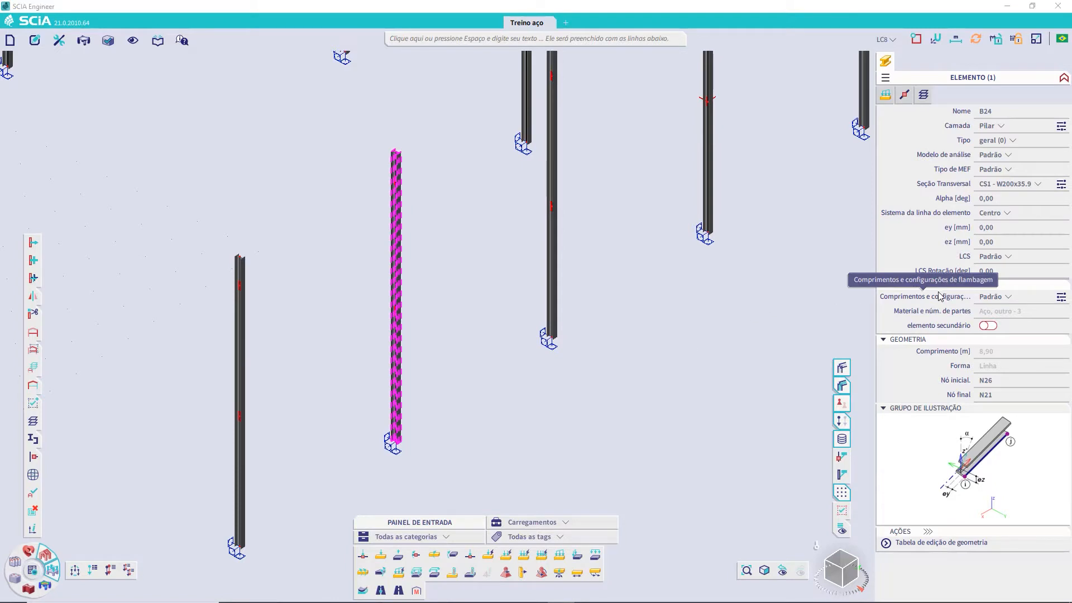
left_click(1060, 298)
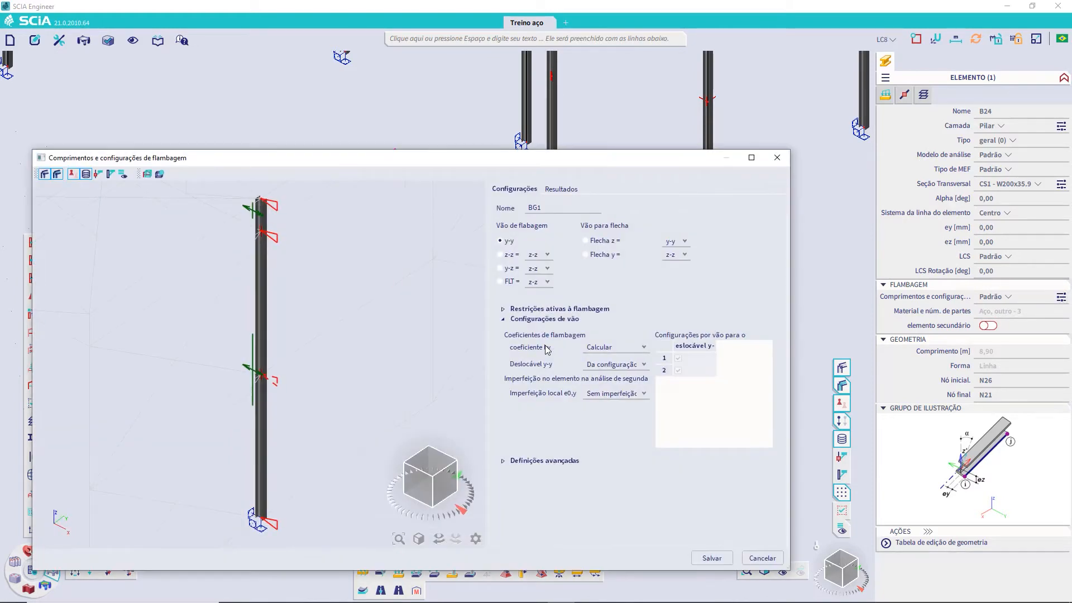
left_click_drag(470, 163, 600, 95)
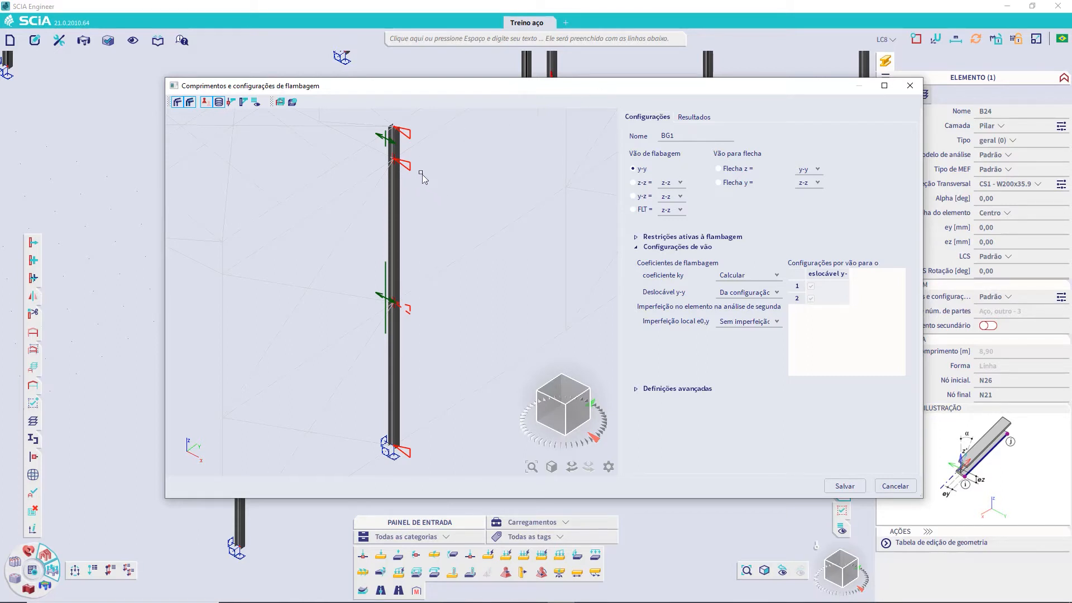
Examine the y-y buckling restraints along the full height of the column in the preview.
scroll(396, 137, "up", 3)
scroll(397, 137, "up", 1)
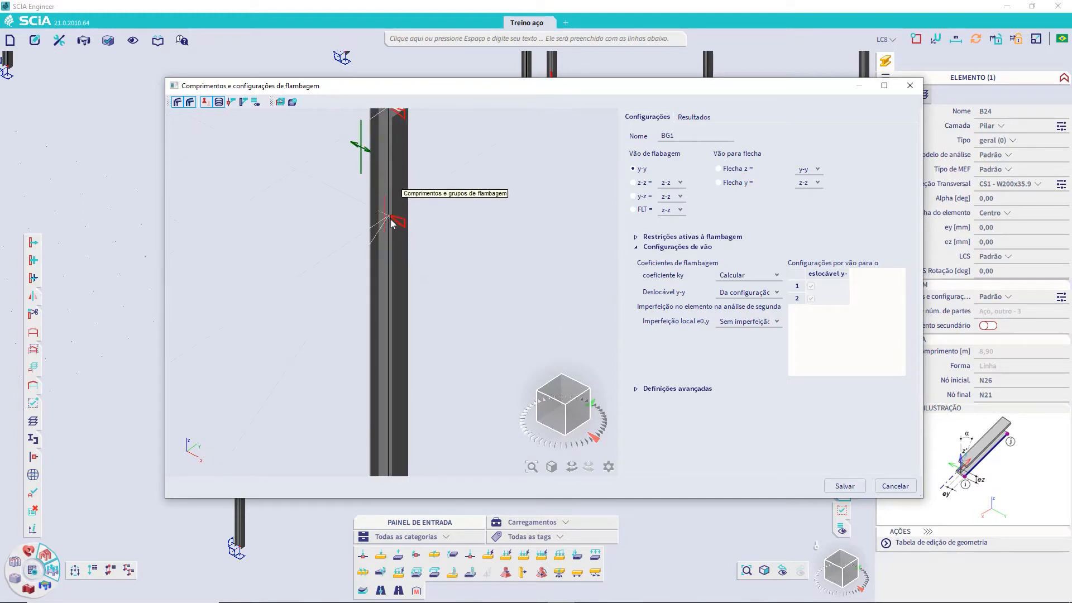
scroll(406, 228, "down", 2)
scroll(406, 227, "down", 2)
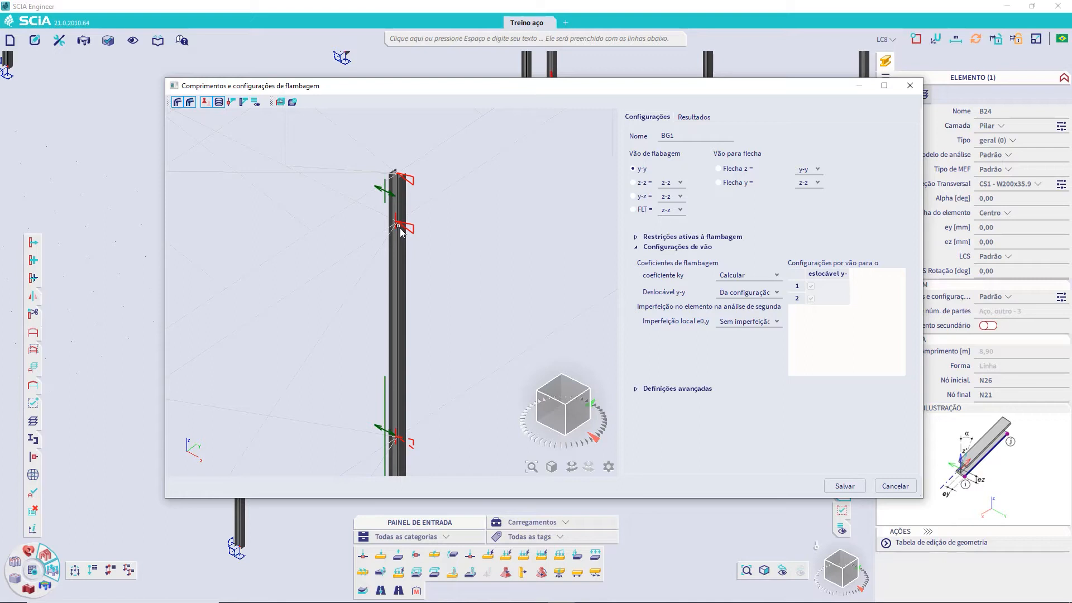
scroll(388, 319, "down", 2)
middle_click_drag(396, 365, 367, 324)
middle_click_drag(363, 378, 368, 326)
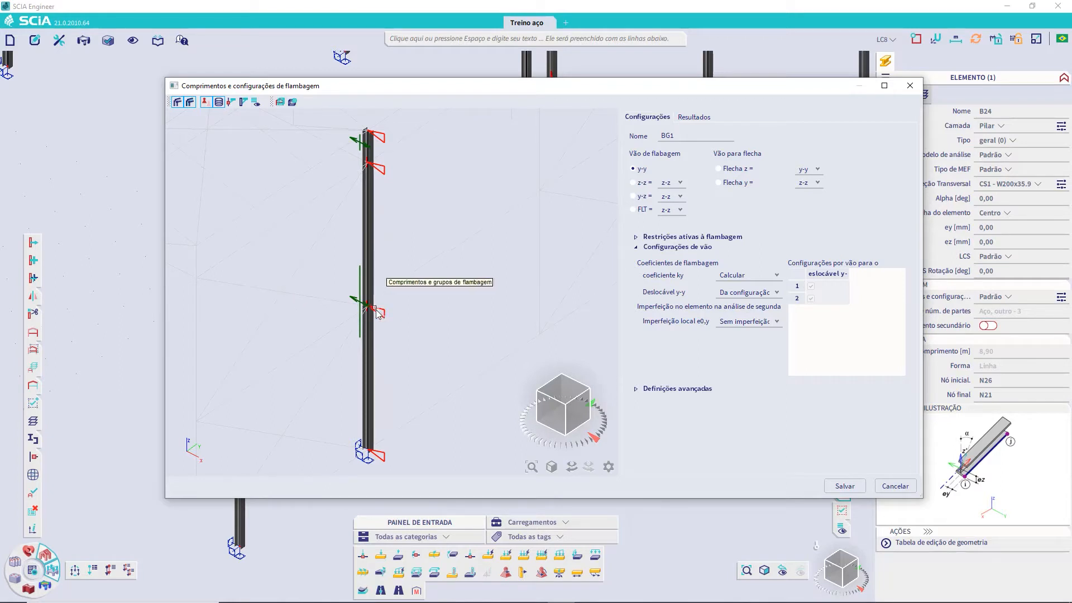
Toggle the y-y buckling restraint at the column's mid-height node in the preview, leaving it inactive.
left_click(381, 314)
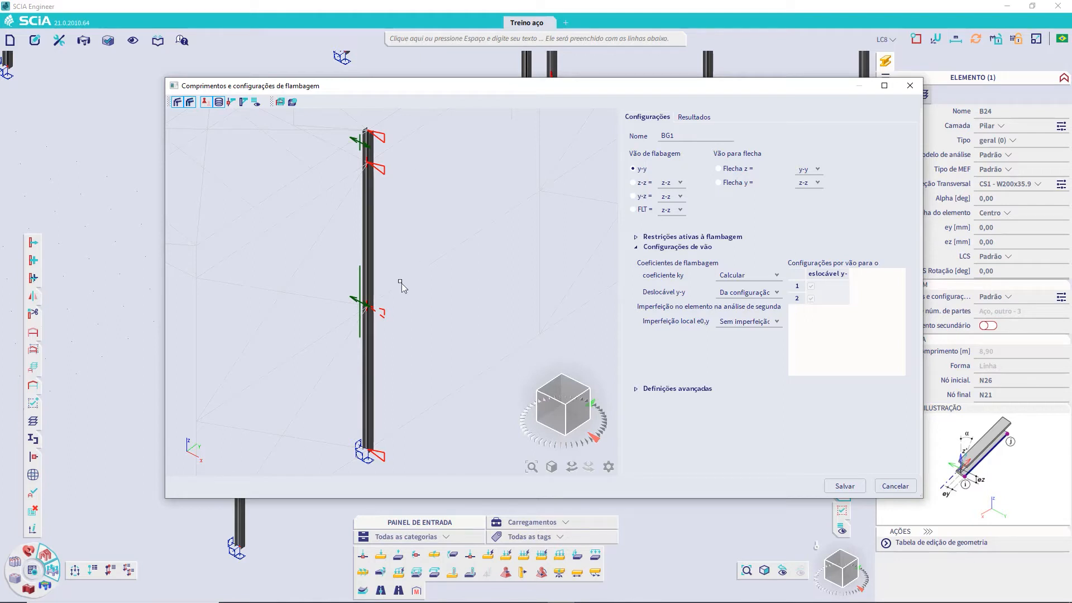
left_click(375, 312)
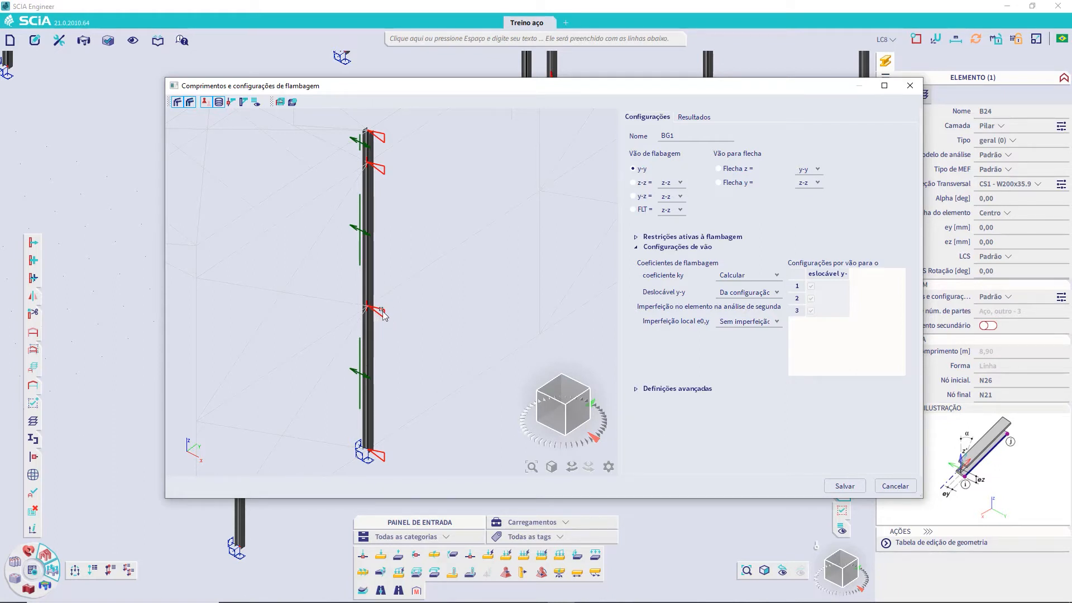
left_click(381, 313)
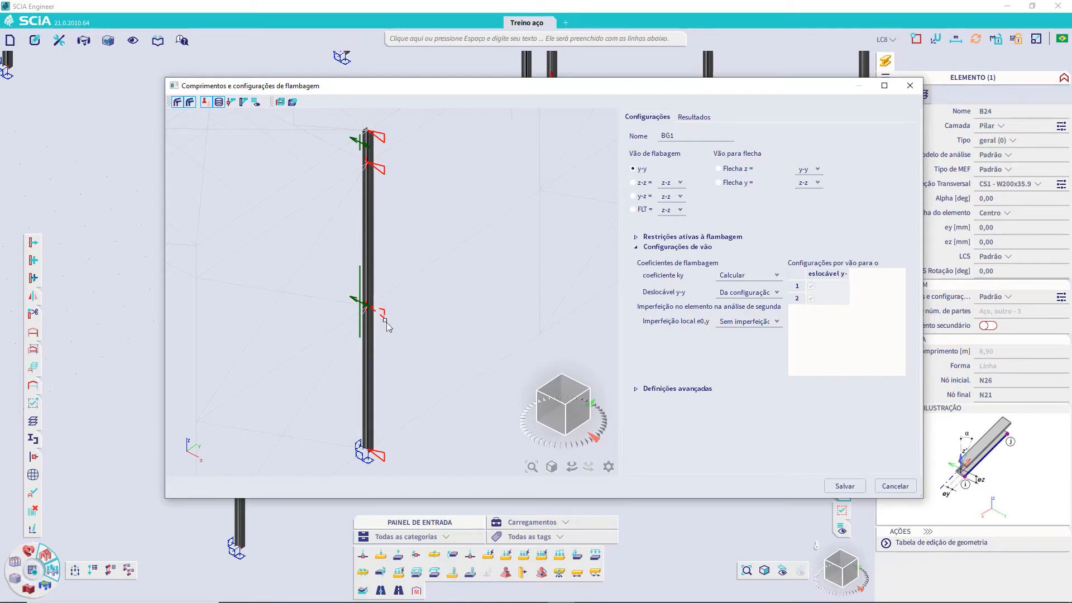
Review the span settings of the z-z, y-z and FLT buckling systems and return to y-y.
left_click(632, 182)
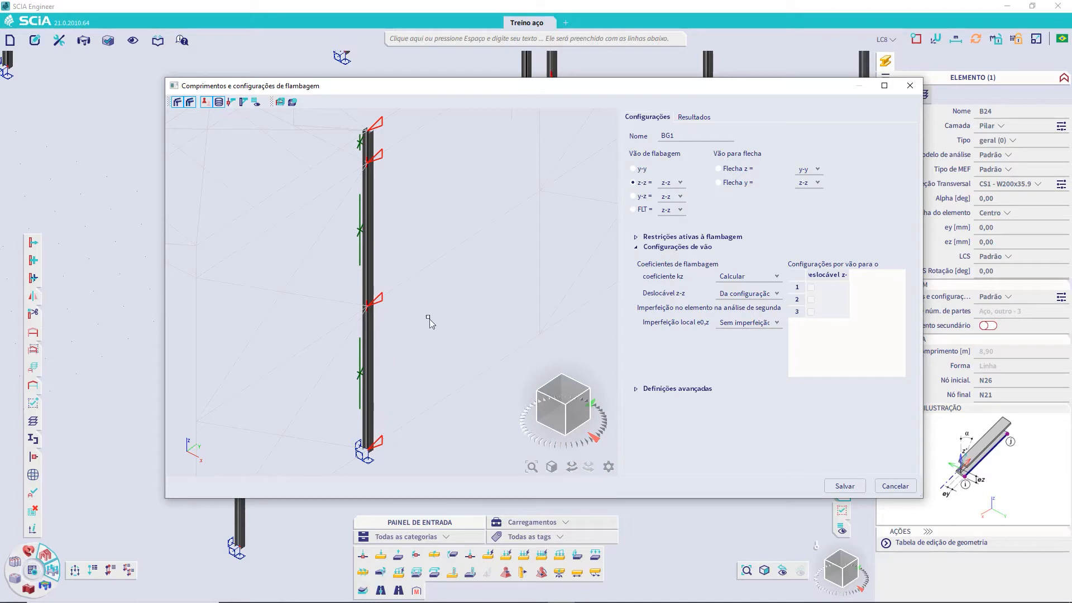
left_click(634, 196)
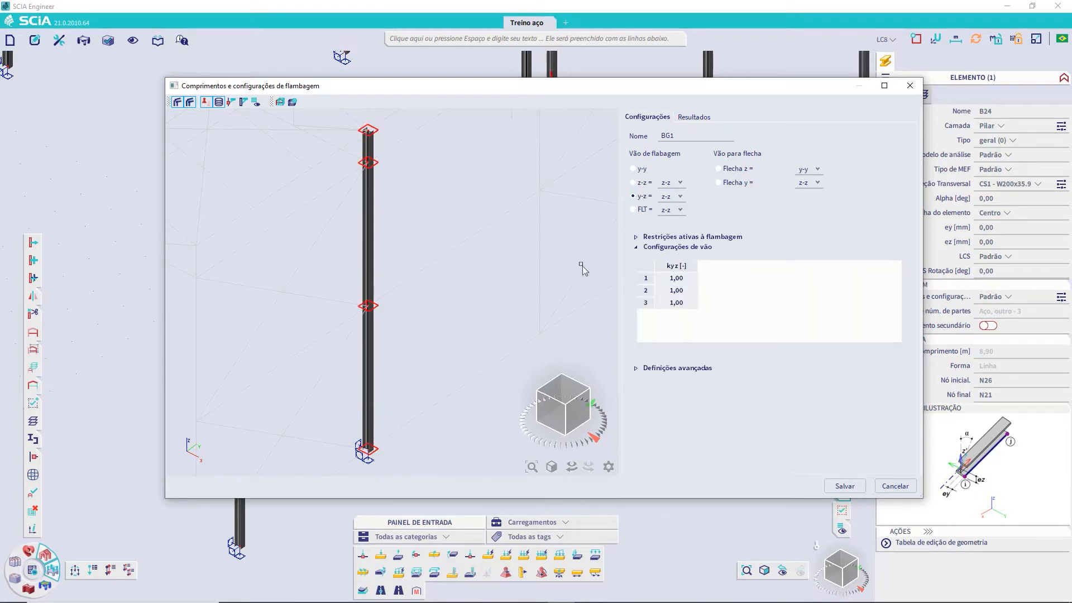
left_click(633, 210)
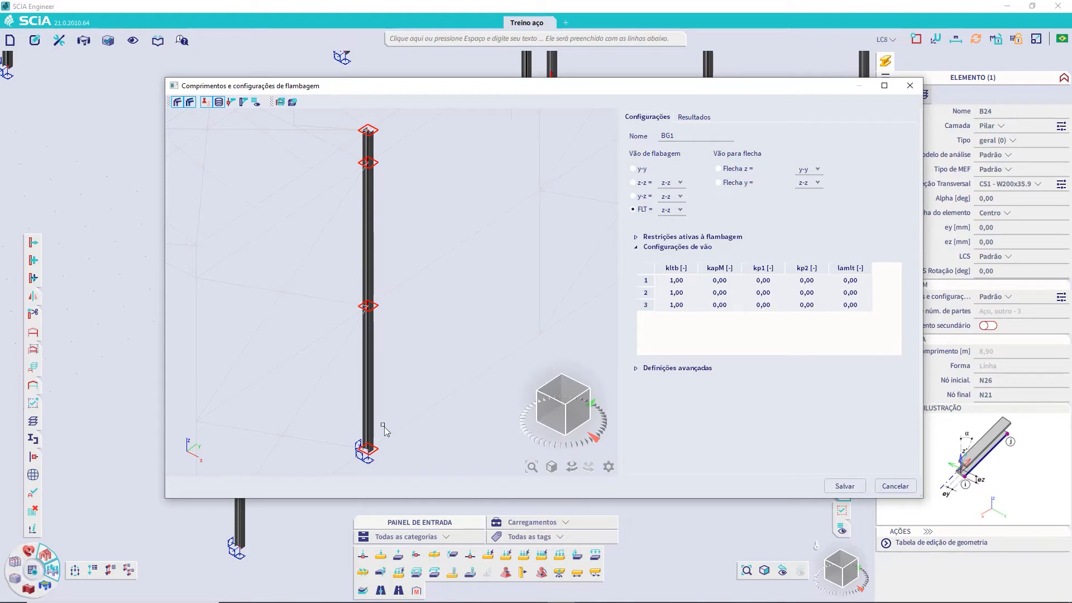
left_click(634, 168)
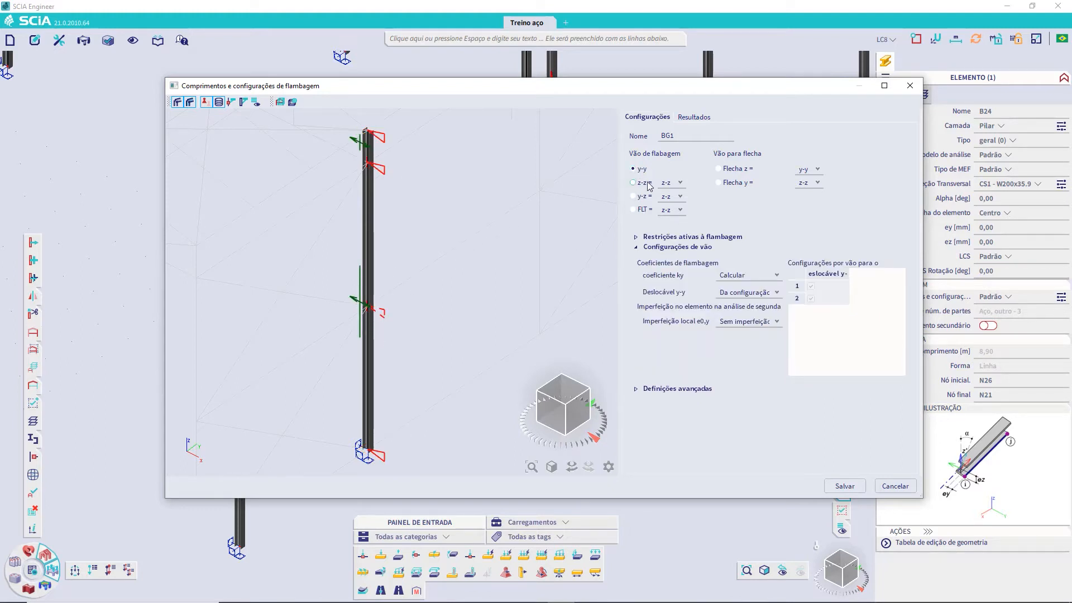
Check the reference span options for z-z, y-z and FLT buckling, choosing z-z for each.
left_click(672, 184)
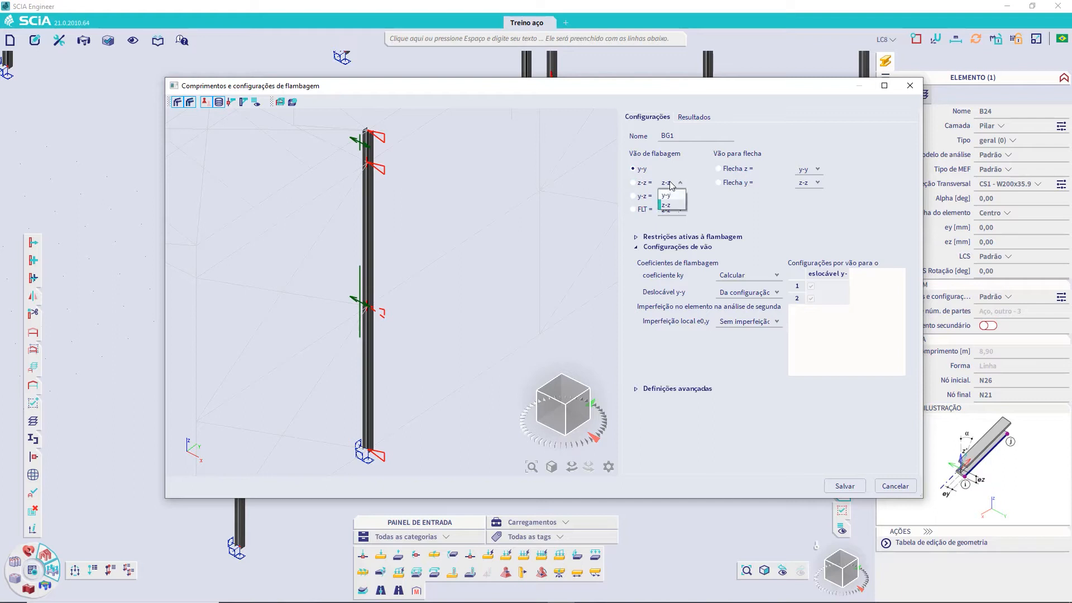
left_click(676, 205)
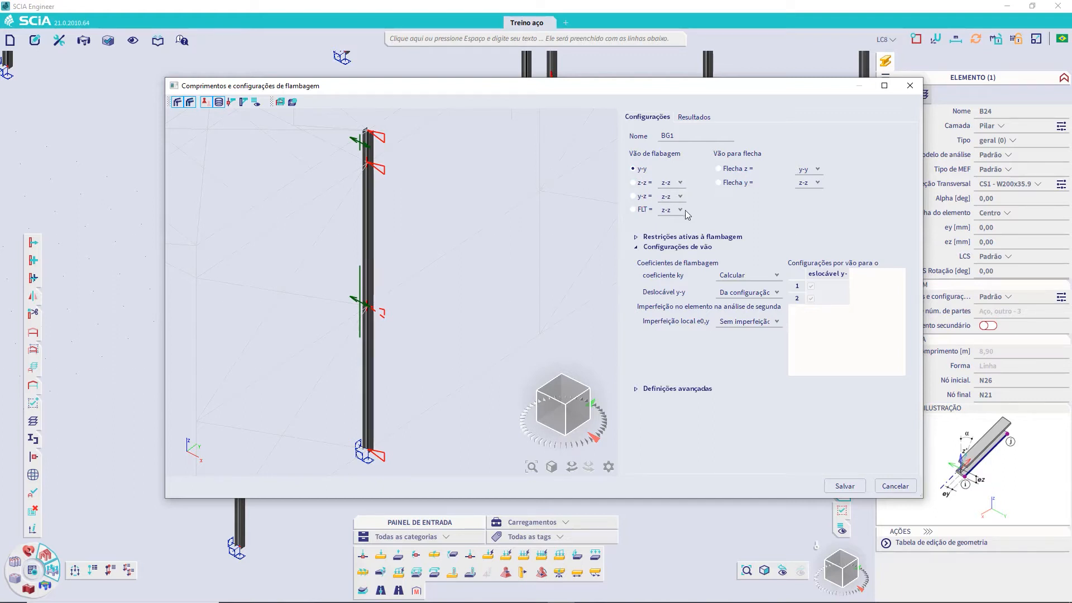
left_click(684, 197)
left_click(669, 219)
left_click(680, 210)
left_click(670, 232)
Try the y-y spans as the reference for z-z buckling.
left_click(633, 183)
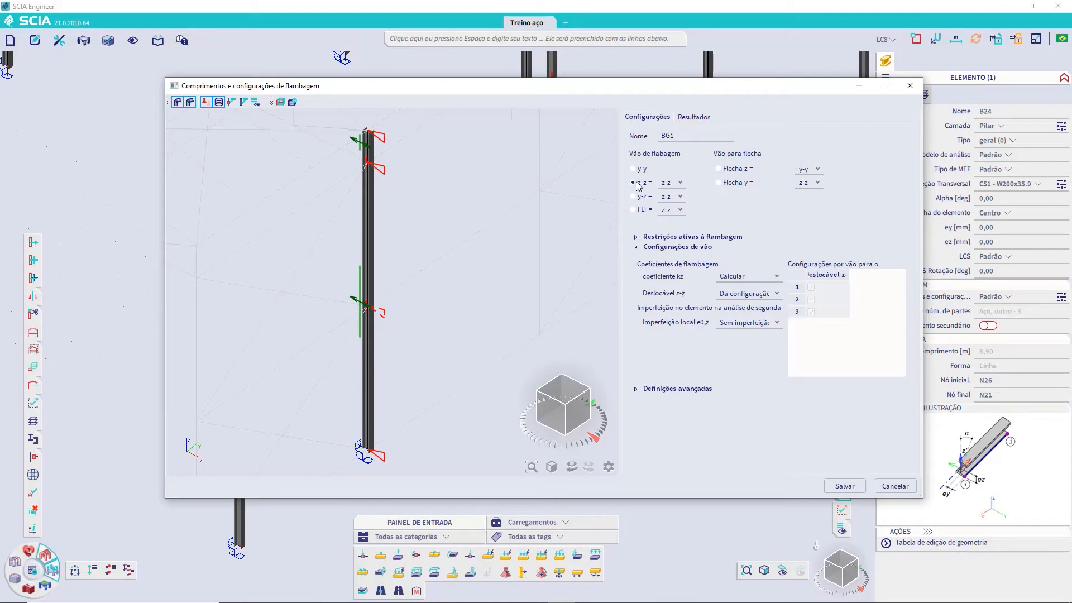
left_click(677, 185)
left_click(666, 193)
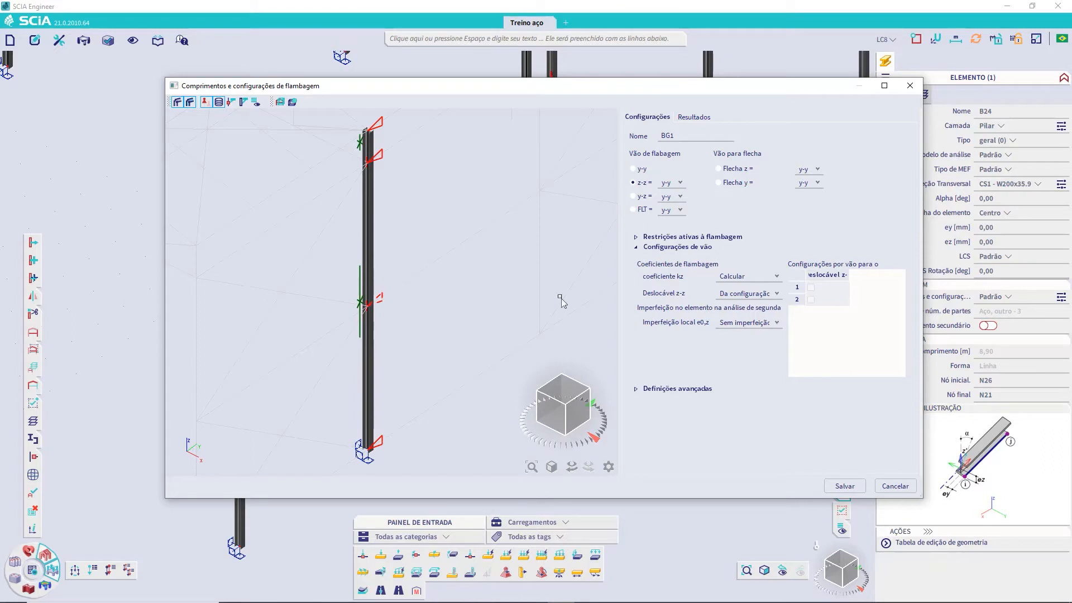
Set the z-z, y-z and FLT buckling references to z-z and reactivate the z-z restraint at the mid-height node.
left_click(672, 183)
left_click(669, 206)
left_click(681, 198)
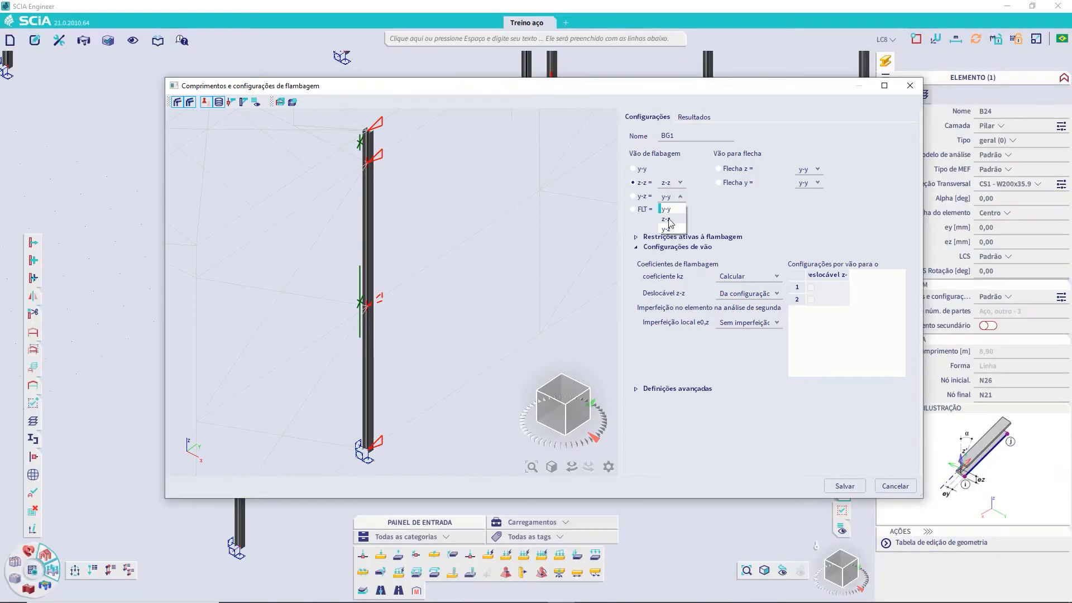
left_click(666, 219)
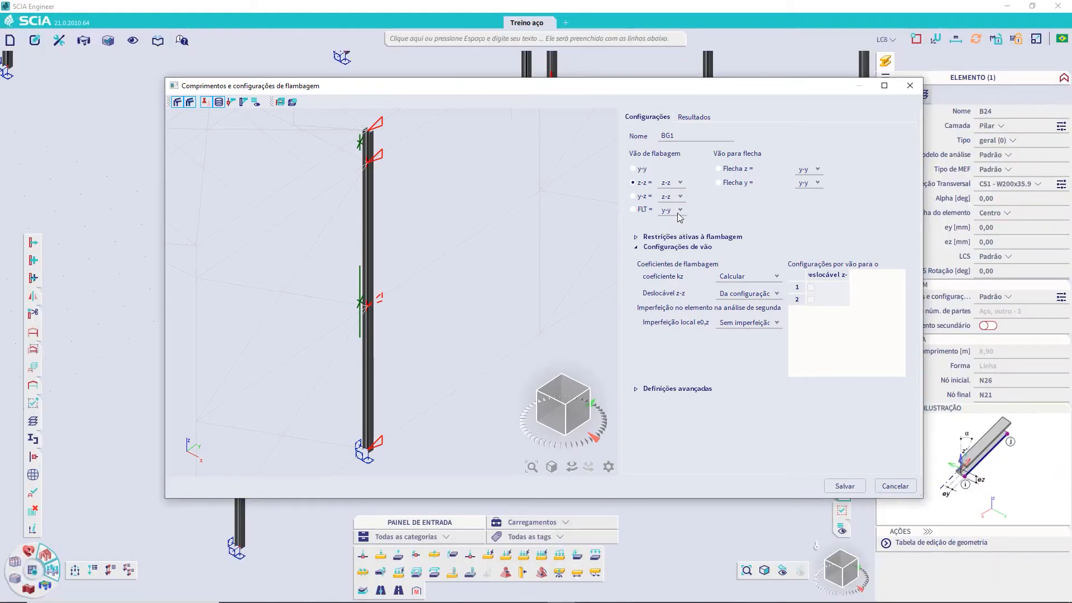
left_click(675, 210)
left_click(668, 232)
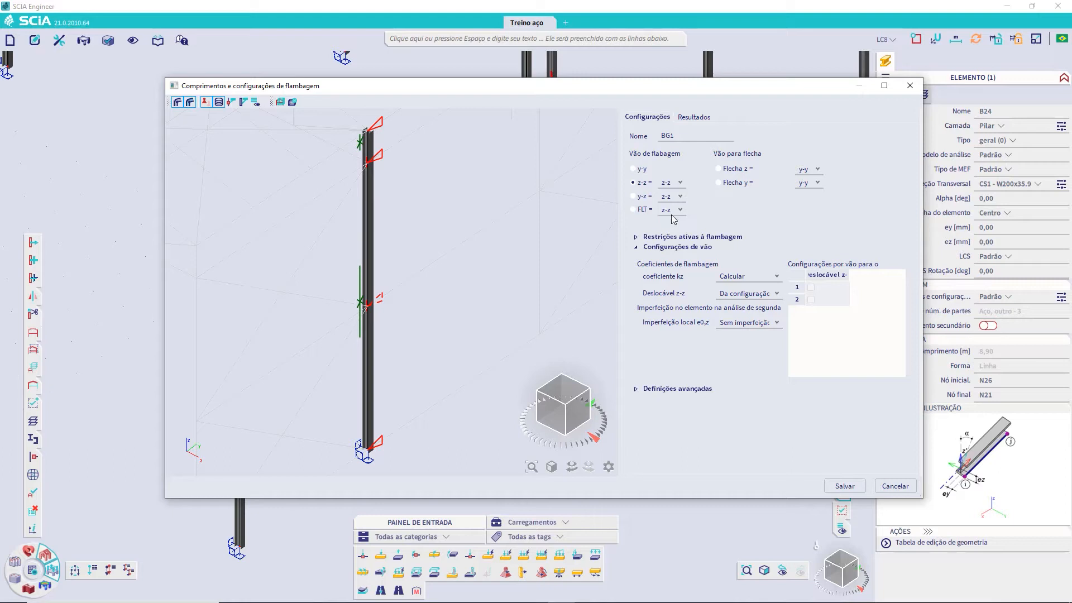
left_click(633, 183)
left_click(381, 309)
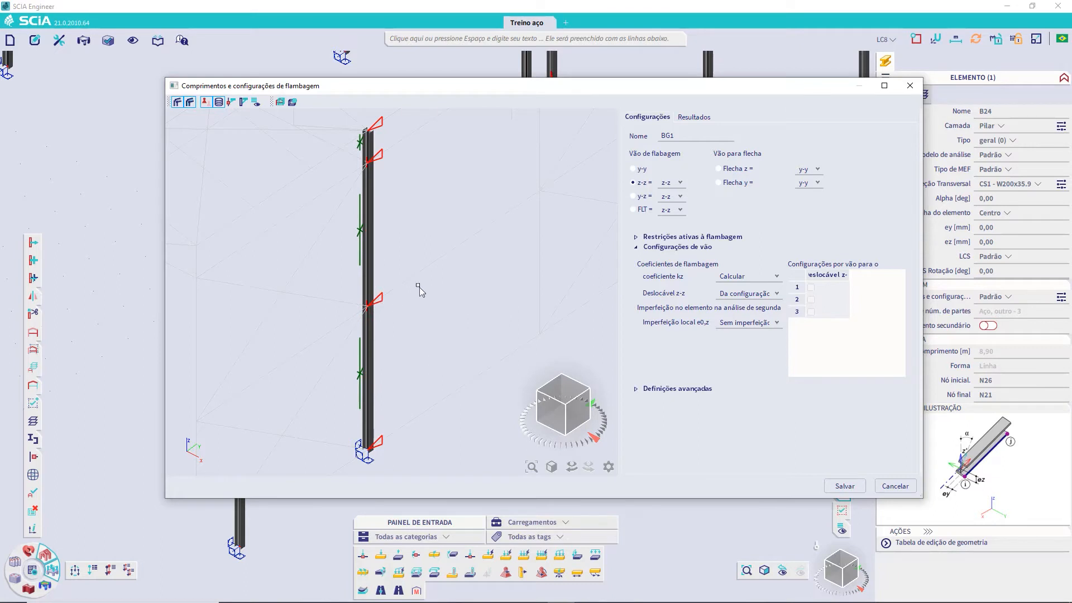
Review the y-y, z-z, y-z and FLT buckling spans, and set the Flecha y deflection span to z-z.
left_click(638, 170)
left_click(638, 184)
left_click(633, 197)
left_click(634, 210)
left_click(636, 169)
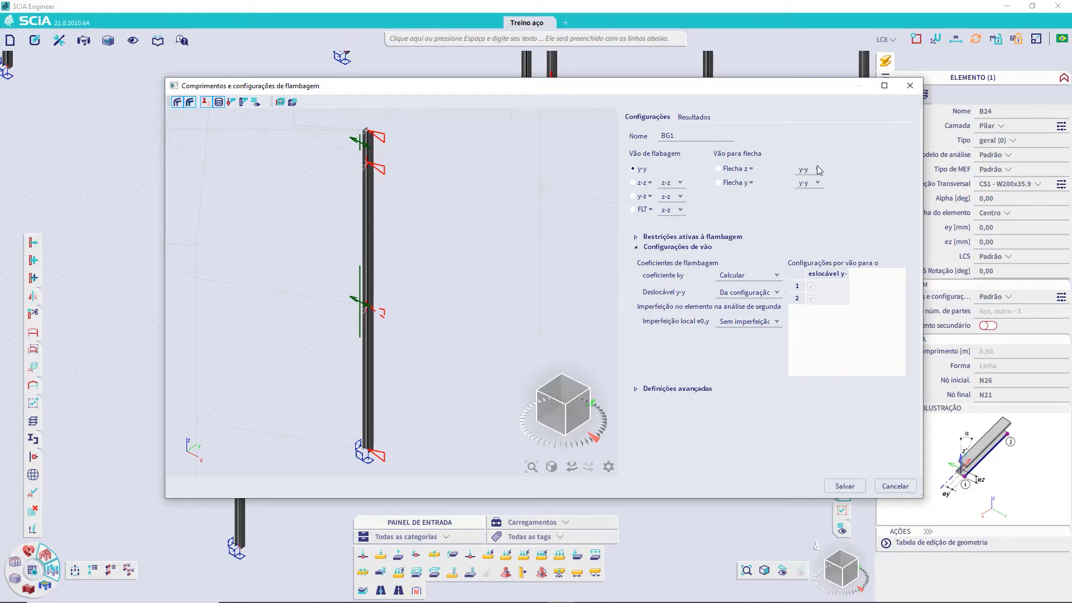
left_click(817, 186)
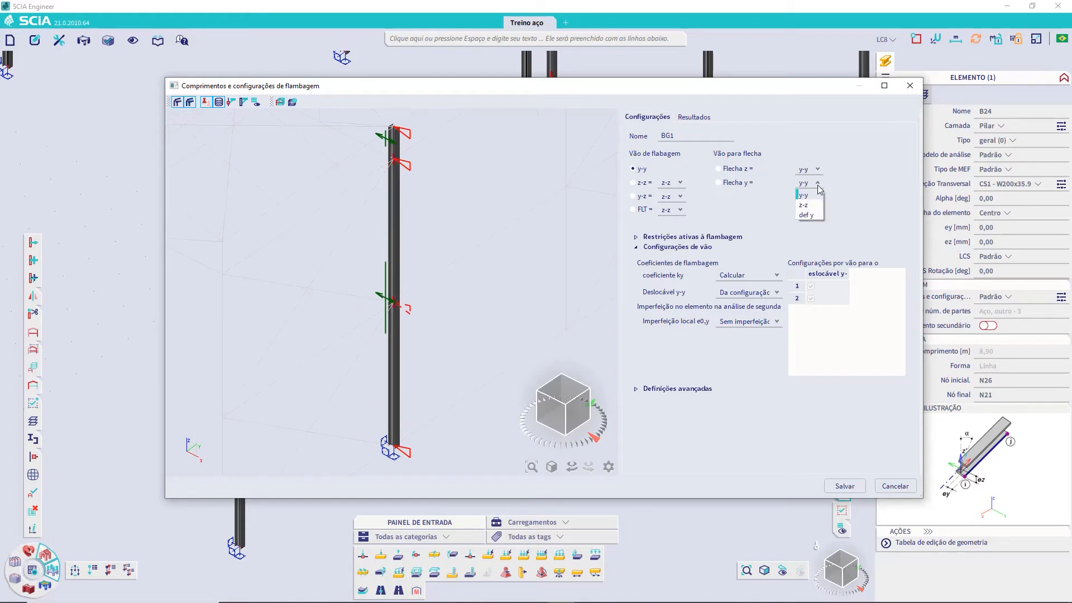
left_click(809, 209)
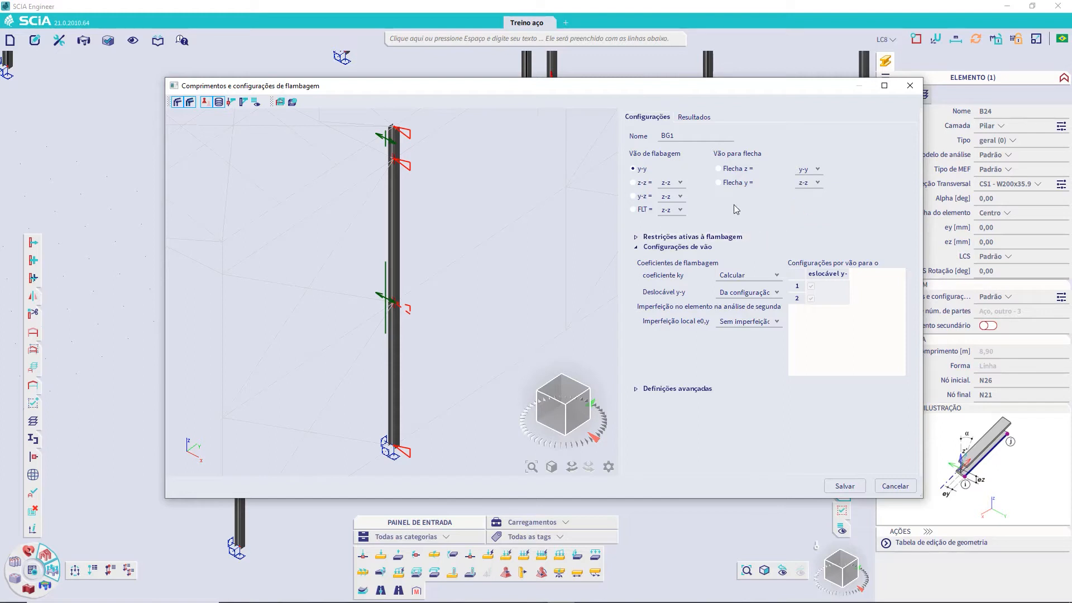
Toggle the y-y restraint of node 2 in the active buckling restraints table, leaving it inactive.
left_click(636, 237)
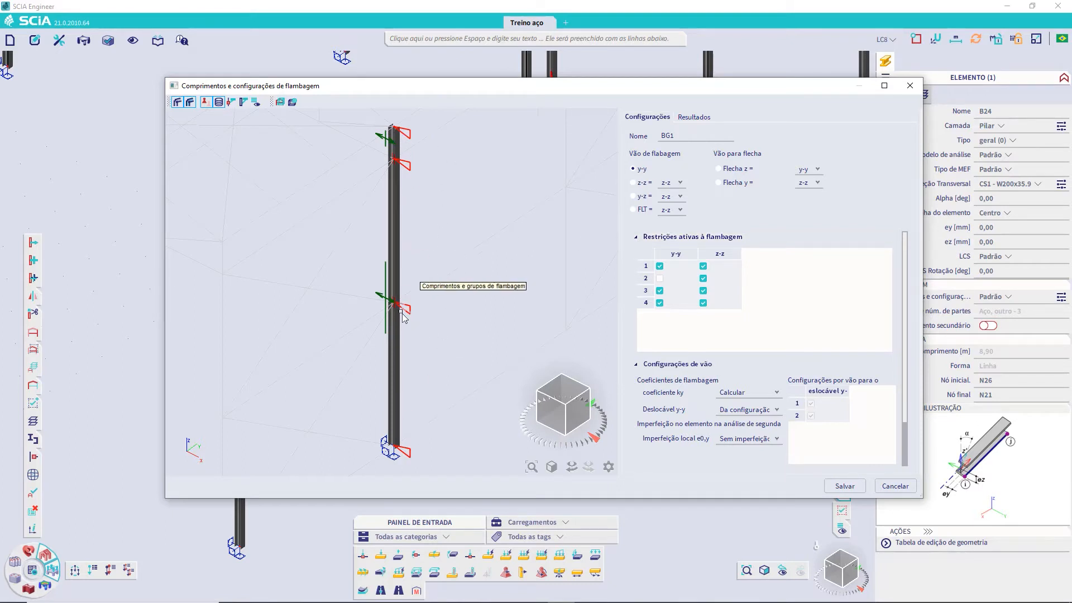
left_click(660, 279)
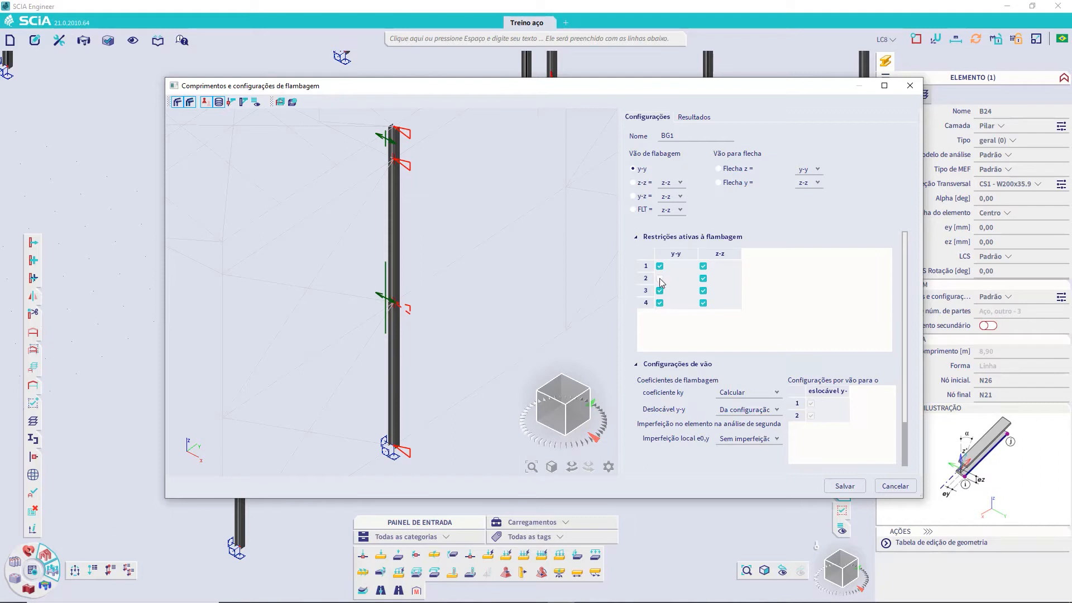
left_click(660, 278)
left_click(660, 279)
left_click(660, 278)
left_click(636, 237)
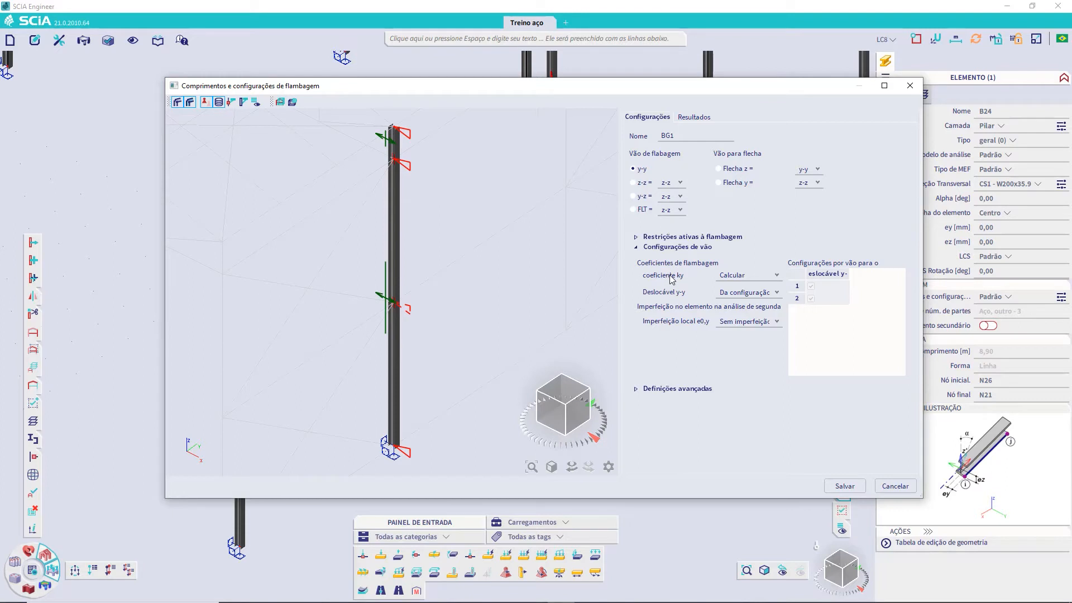
Review the available options for the ky coefficient and the y-y sway setting in the span settings.
left_click(776, 278)
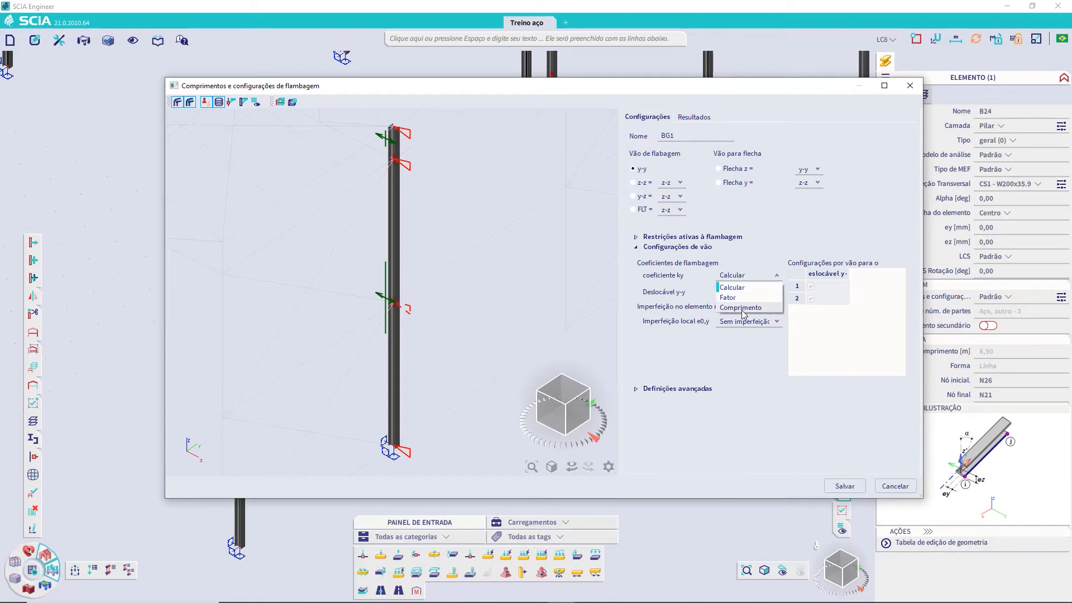
left_click(745, 287)
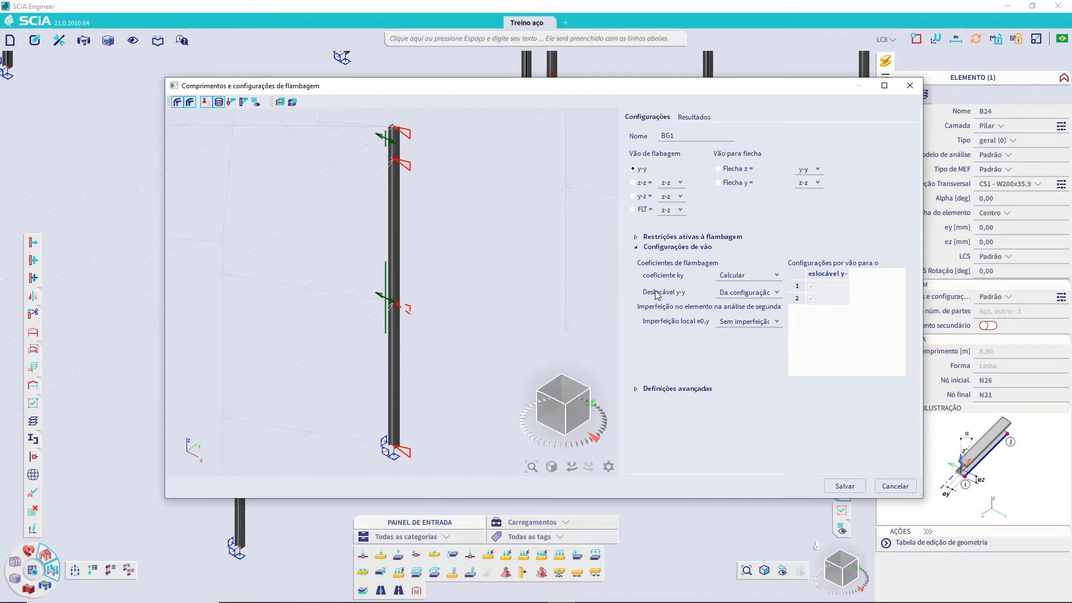
left_click(777, 294)
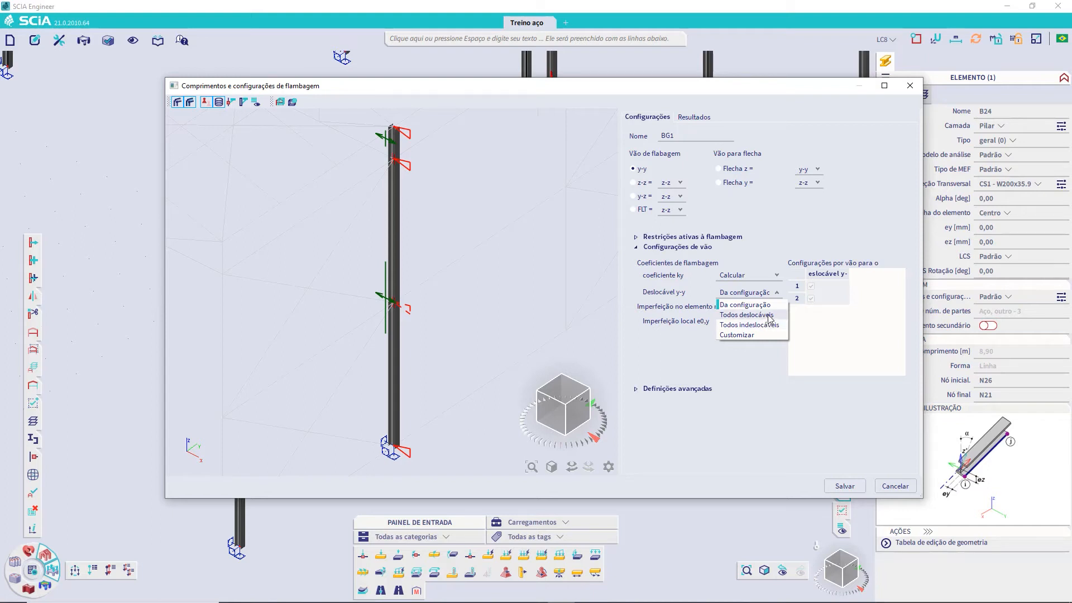
left_click(704, 297)
Set the ky coefficient of the y-y spans and the kz coefficient of the z-z spans to Fator.
left_click(758, 275)
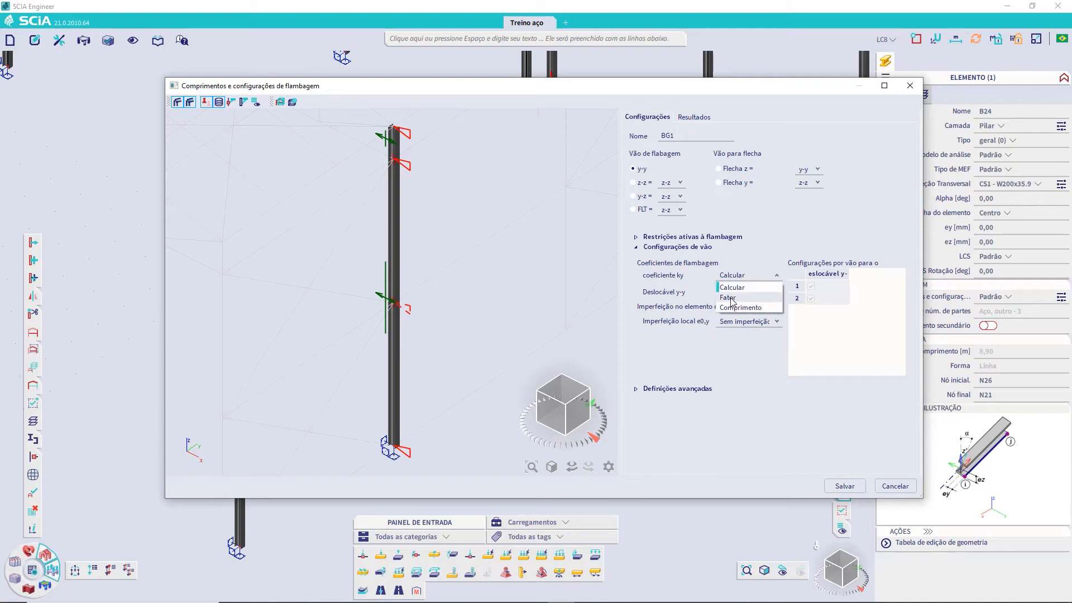
left_click(730, 300)
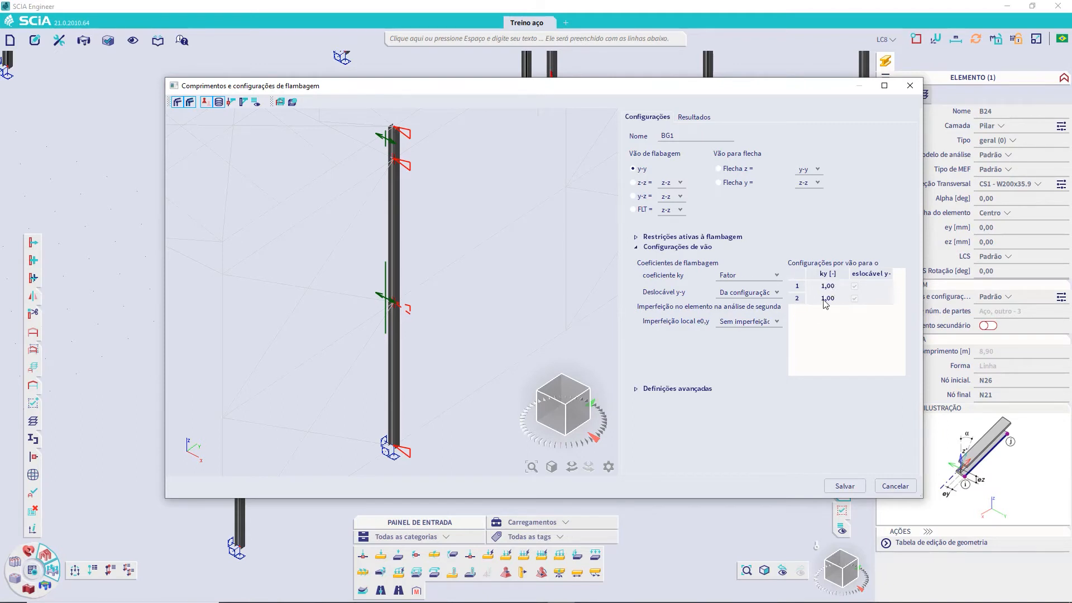
left_click(633, 183)
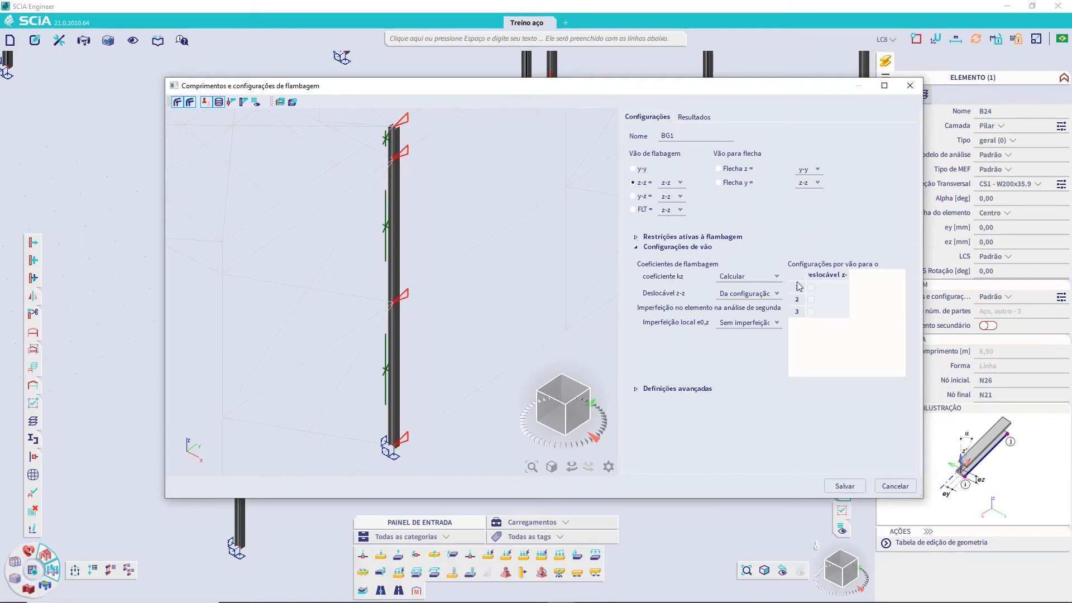
left_click(748, 277)
left_click(728, 299)
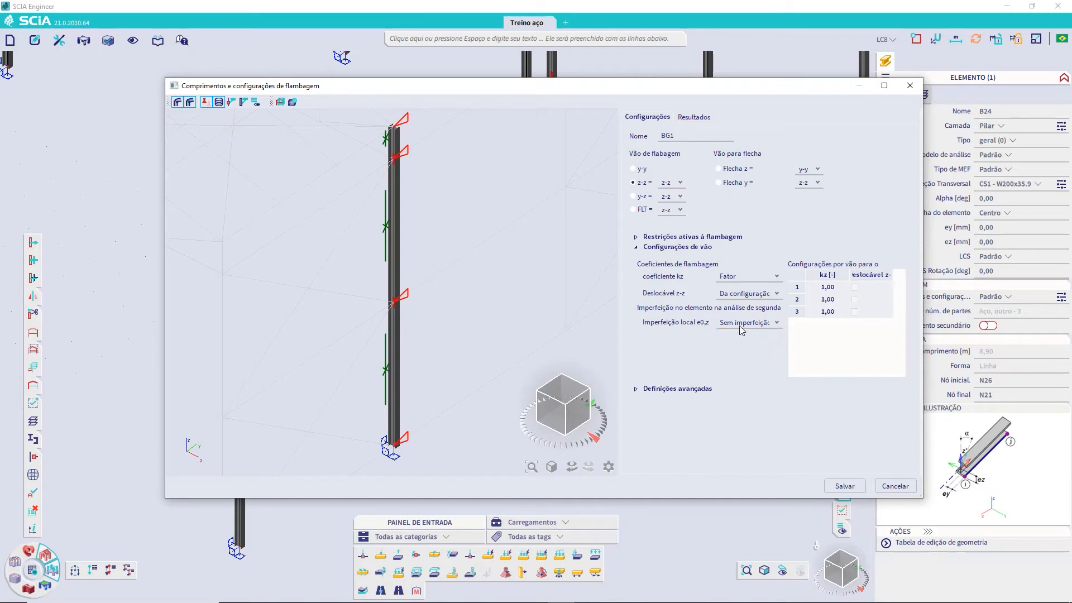
Check the advanced definitions, save the BG1 buckling settings and clear the column selection.
left_click(634, 390)
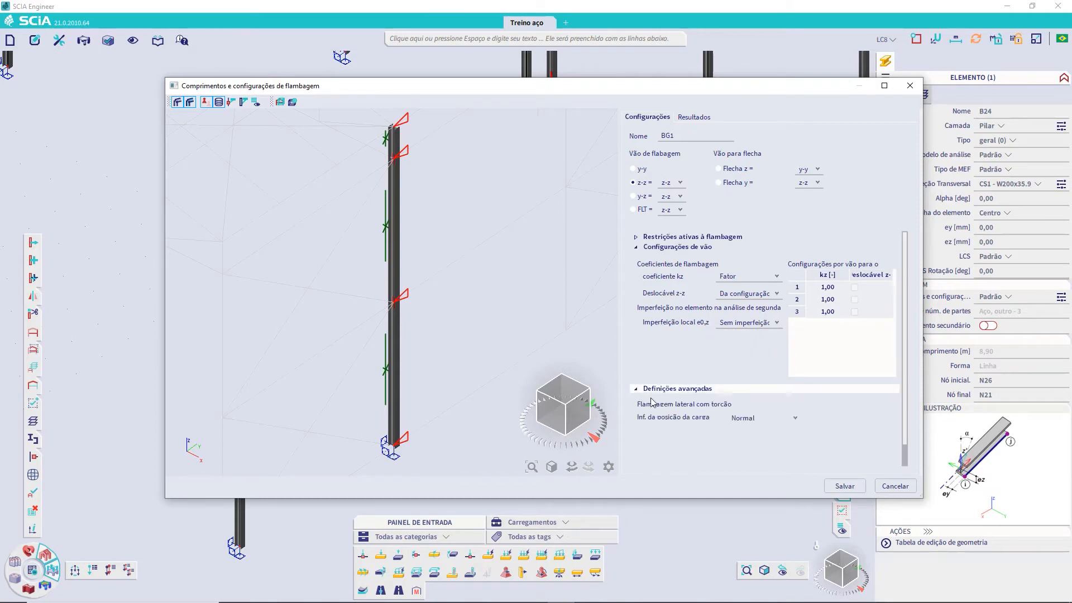
left_click(634, 389)
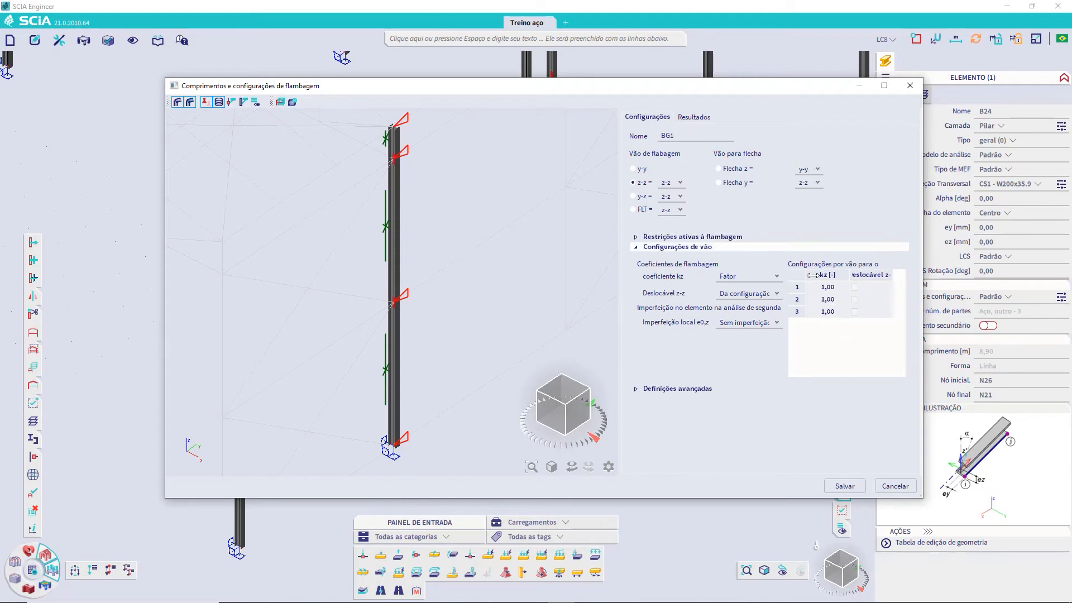
left_click(845, 485)
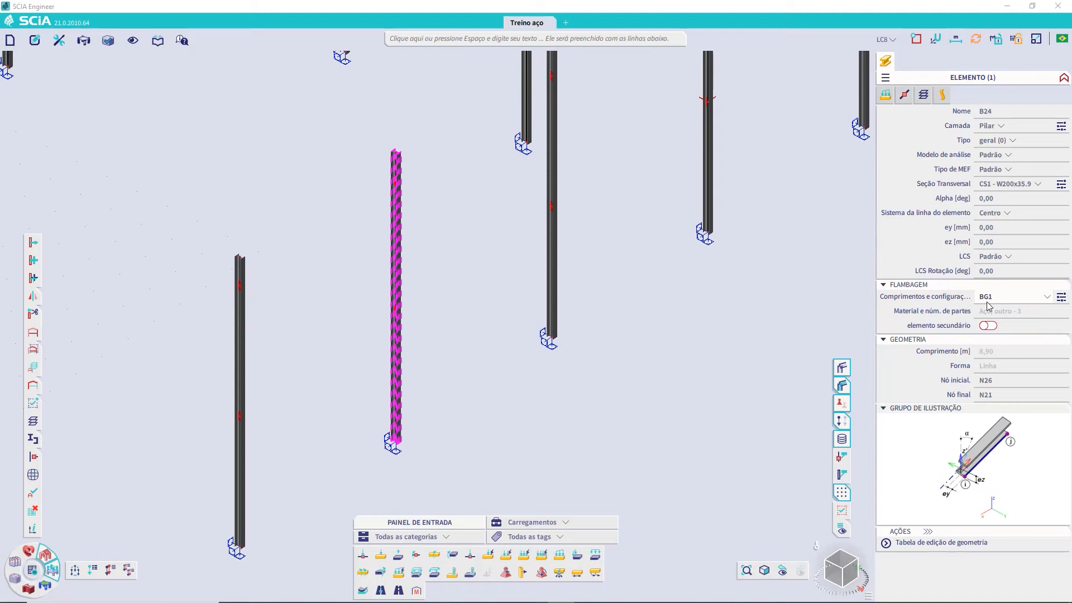
key("Escape")
Assign the BG1 buckling settings to the first three columns in each of the two outer rows, and clear the selection.
left_click_drag(445, 391, 487, 363)
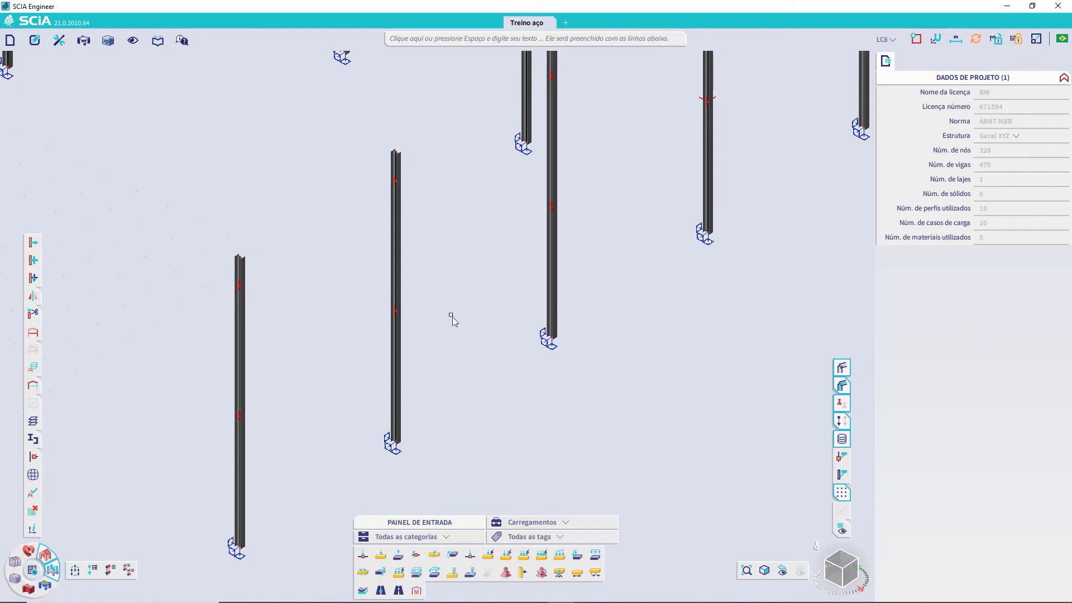
scroll(452, 317, "down", 3)
middle_click_drag(519, 302, 548, 346)
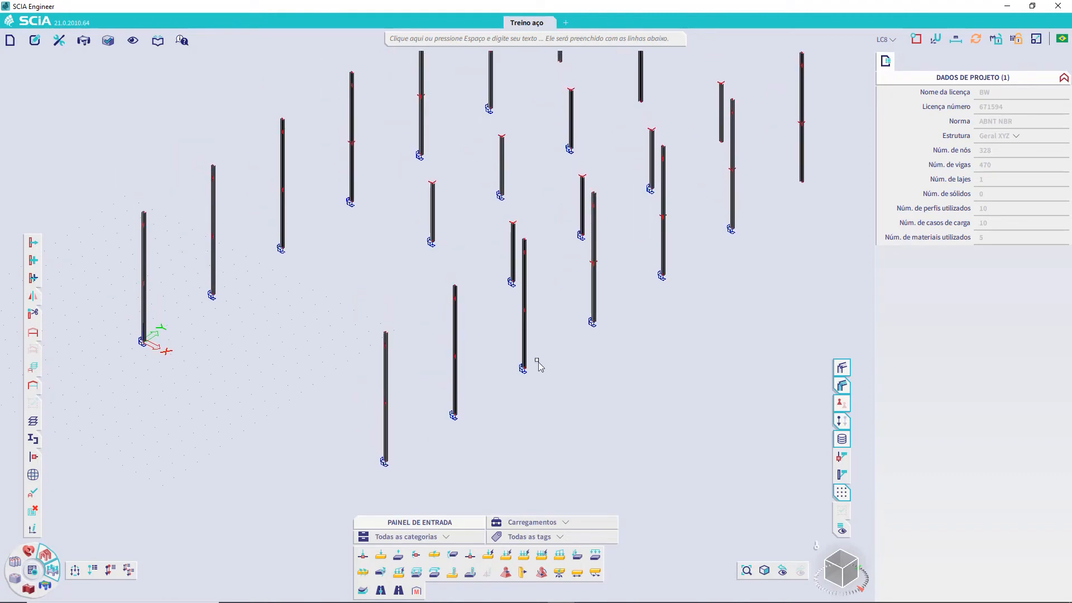
left_click(523, 308)
left_click_drag(408, 408, 369, 360)
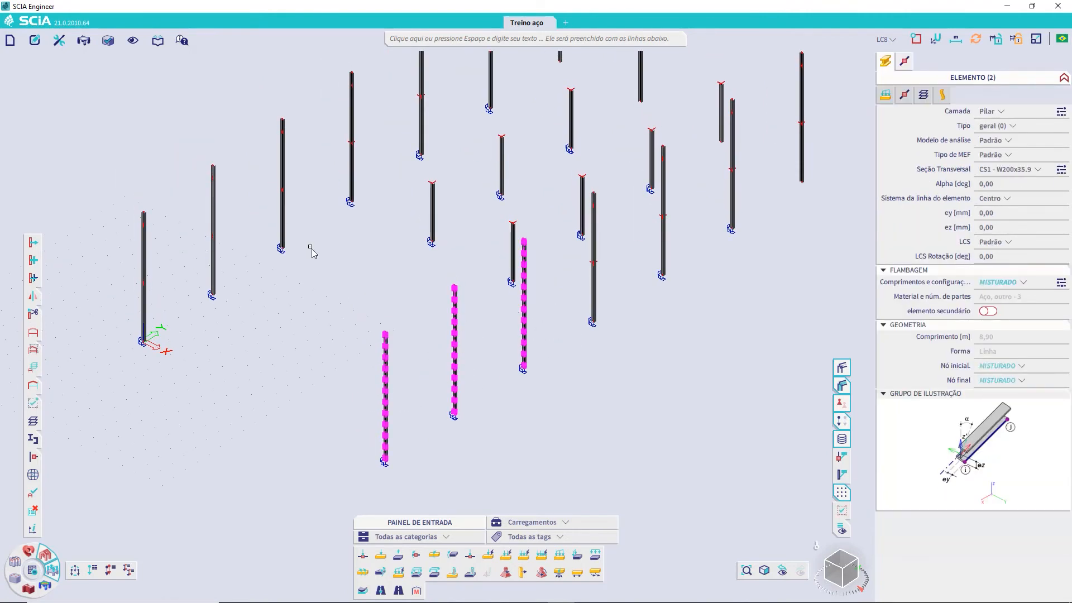
left_click_drag(207, 196, 206, 194)
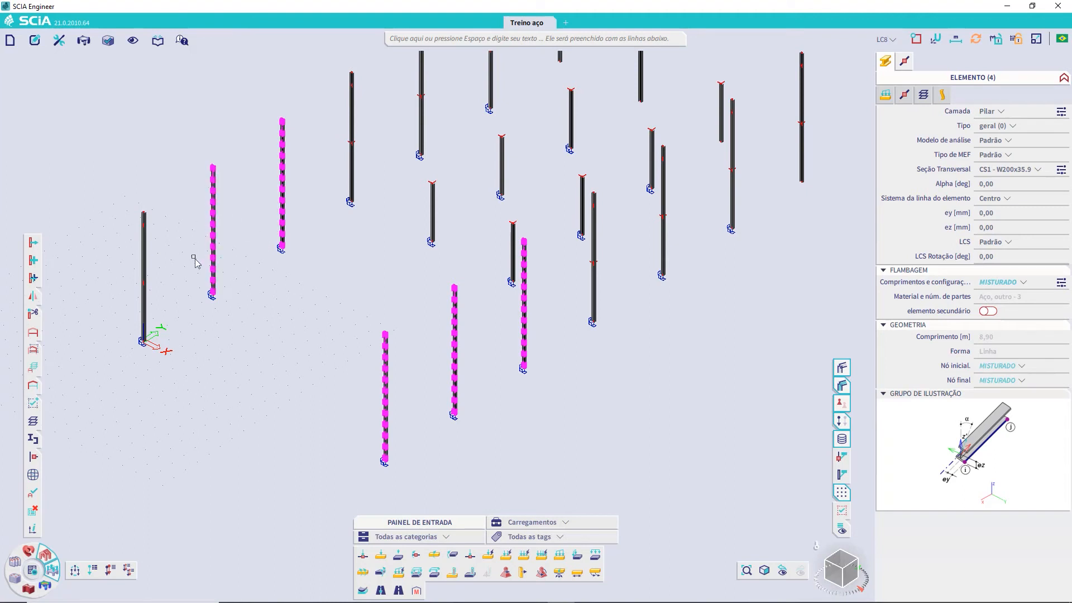
left_click_drag(183, 281, 121, 236)
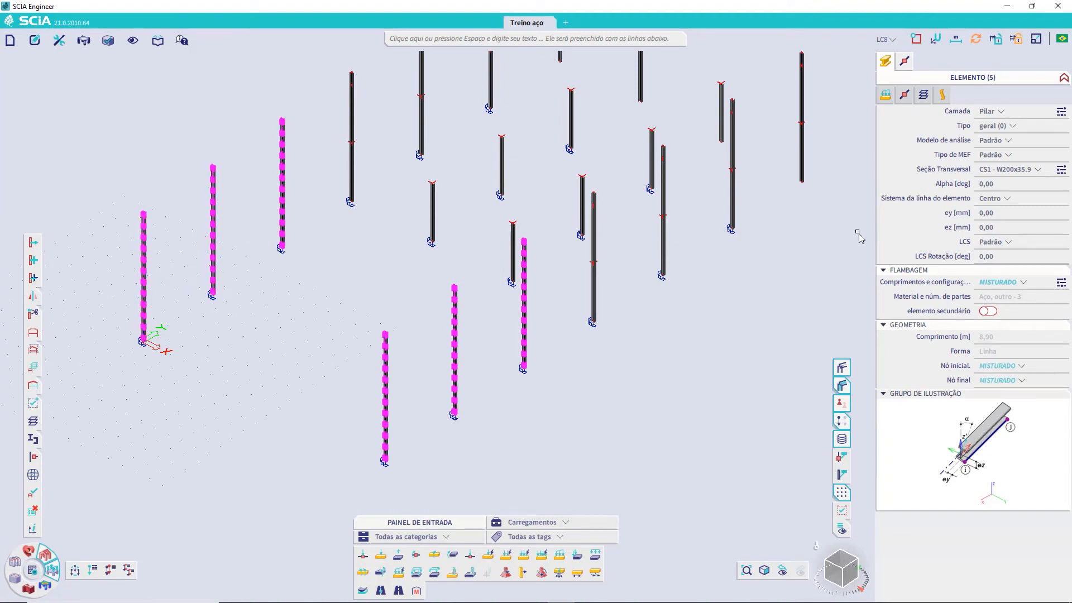
left_click(1032, 283)
left_click(991, 304)
key("Escape")
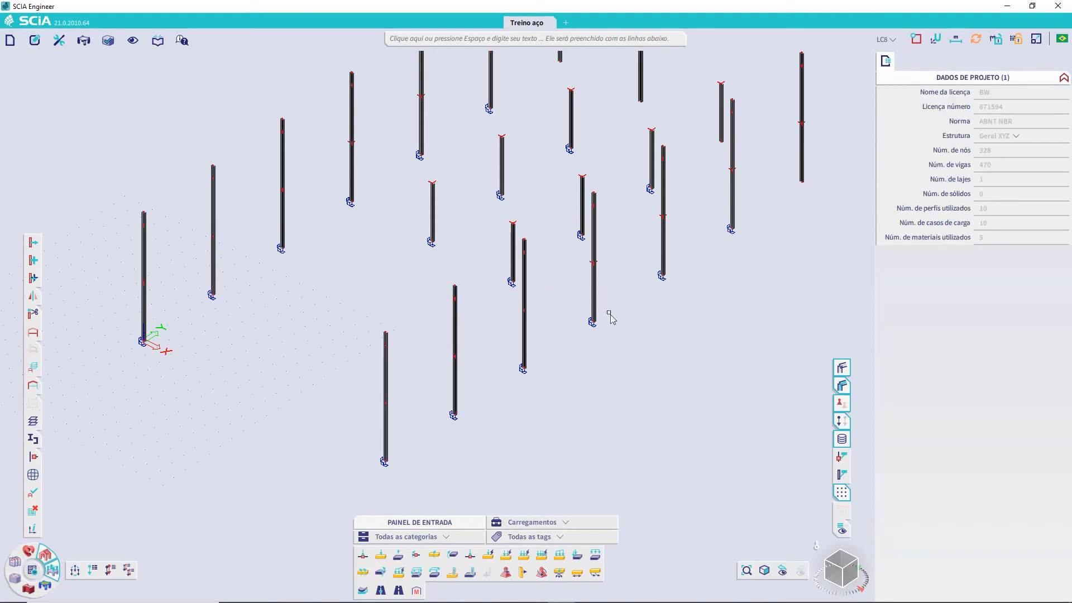
Select the four remaining tall columns in each of the two outer rows and open their buckling lengths and settings.
middle_click_drag(604, 325, 464, 423)
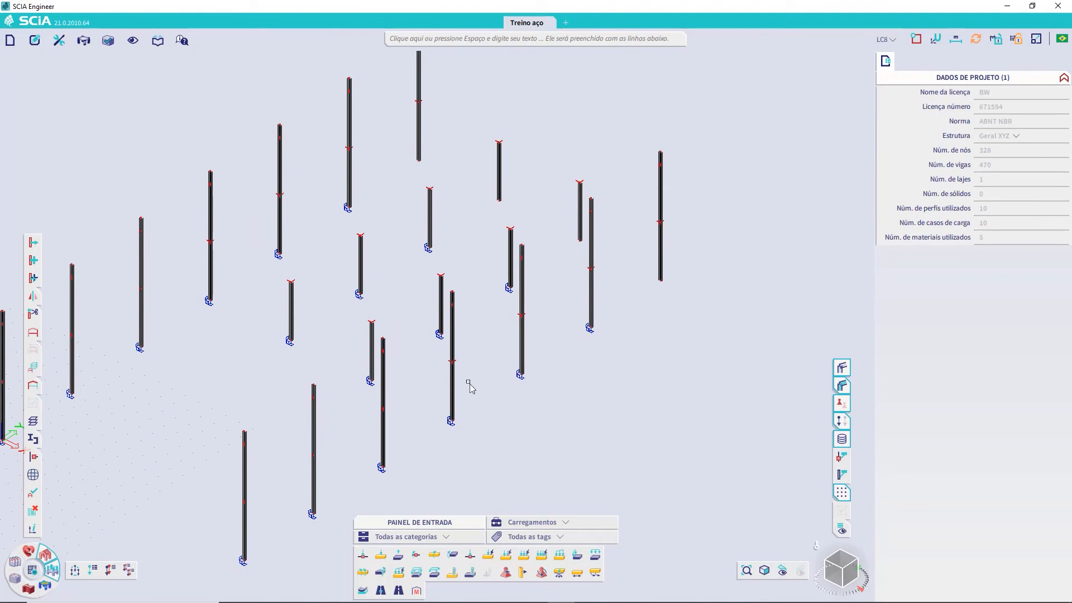
left_click(452, 347)
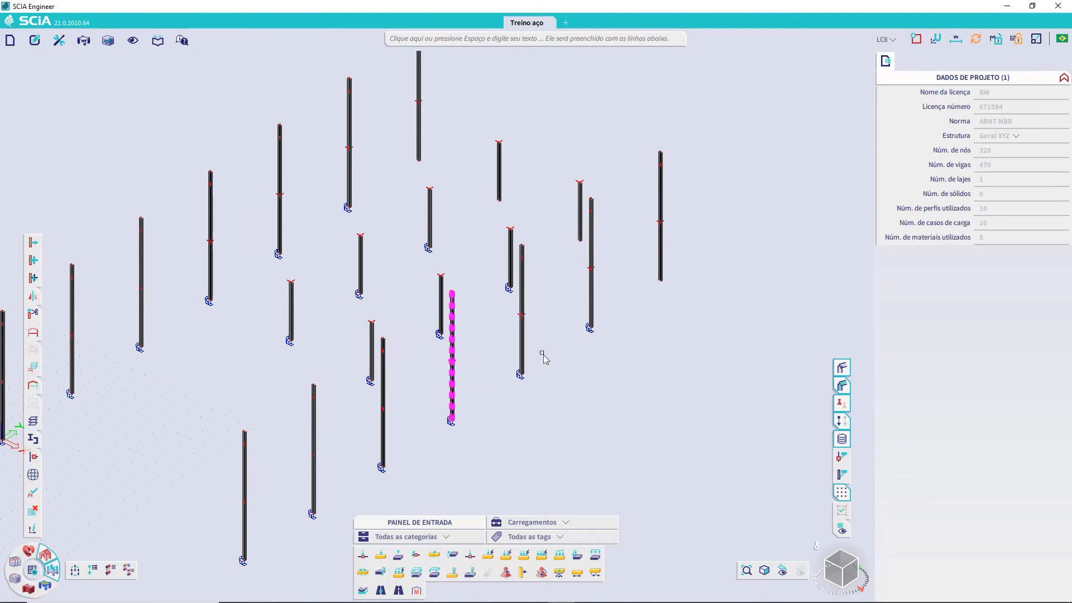
left_click(521, 319)
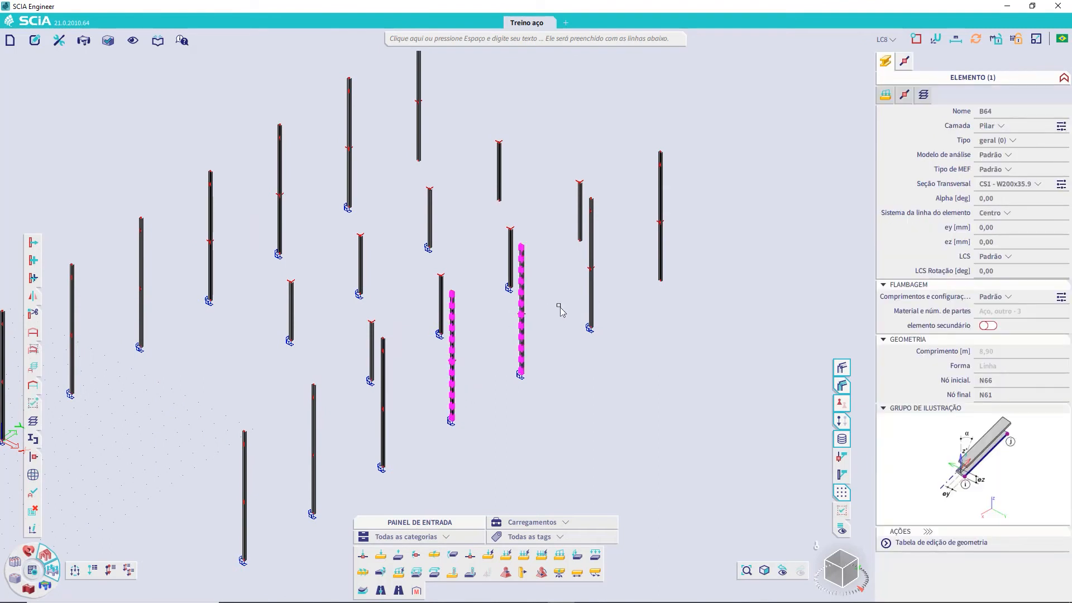
left_click(607, 311)
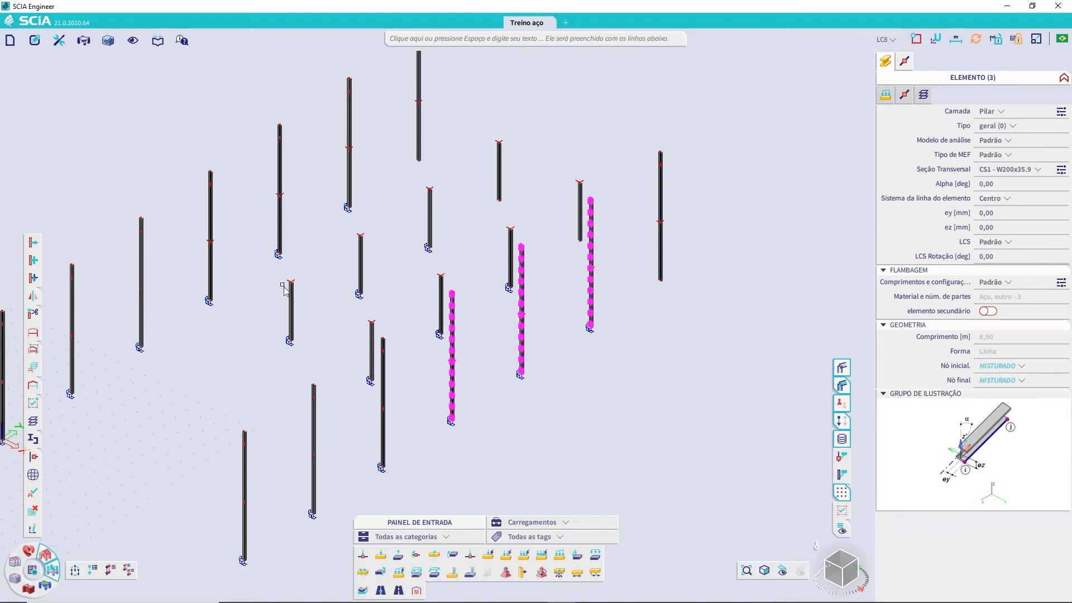
left_click(659, 201)
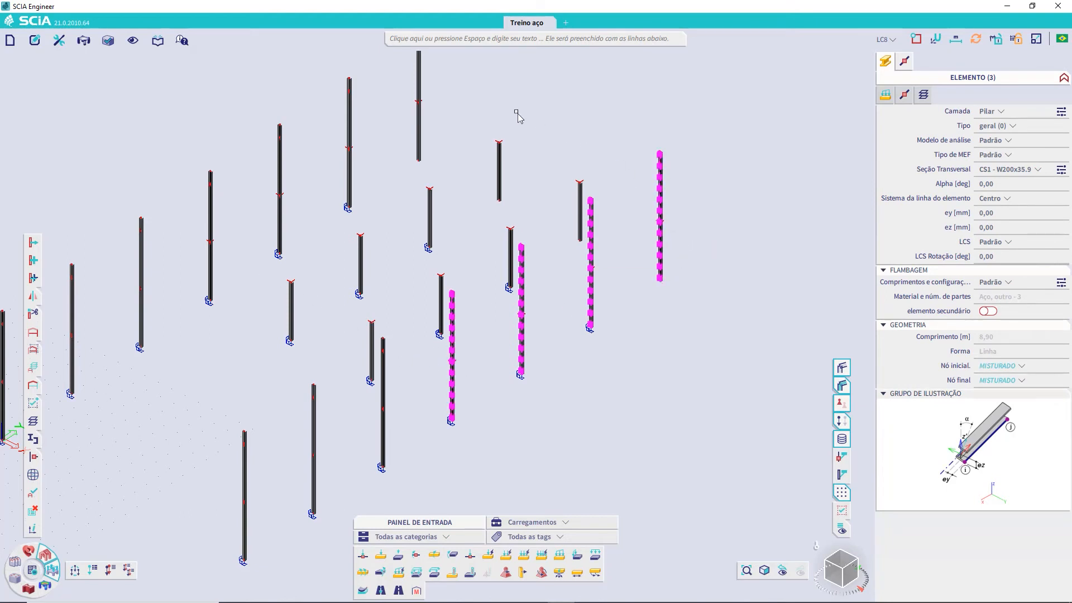
left_click_drag(447, 144, 394, 87)
left_click_drag(379, 177, 344, 130)
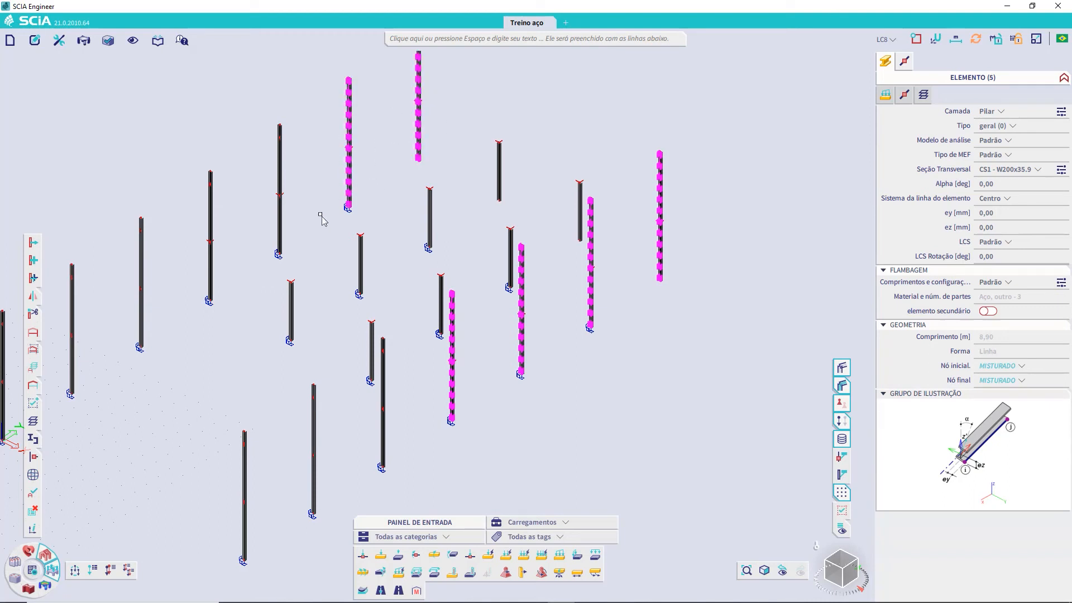
left_click_drag(319, 215, 269, 164)
left_click_drag(245, 246, 191, 207)
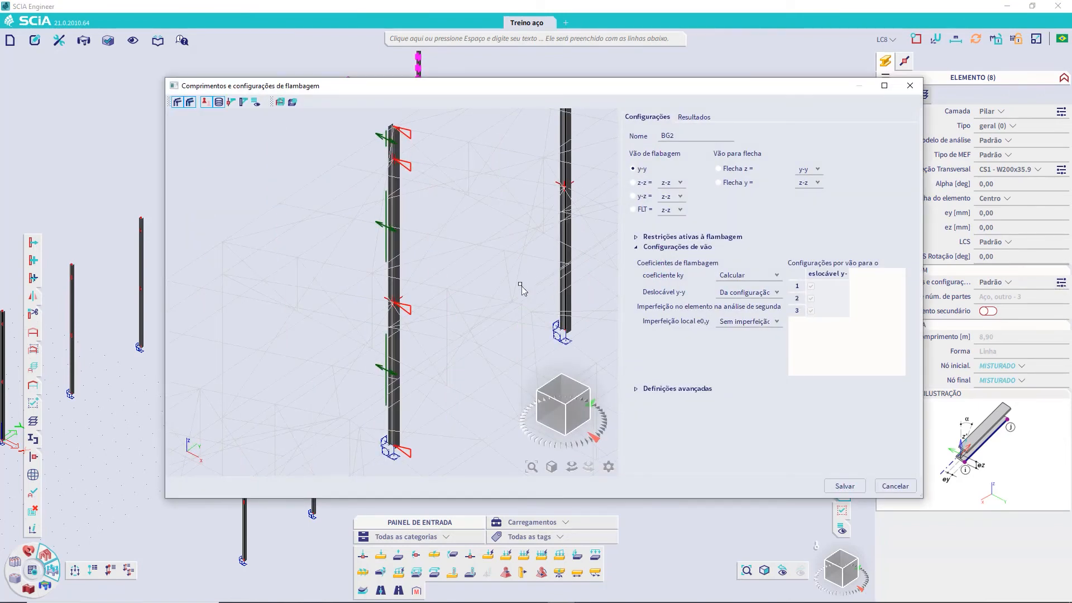
Set the kz coefficient of the z-z spans and the ky coefficient of the y-y spans to Fator in group BG2.
scroll(521, 289, "down", 10)
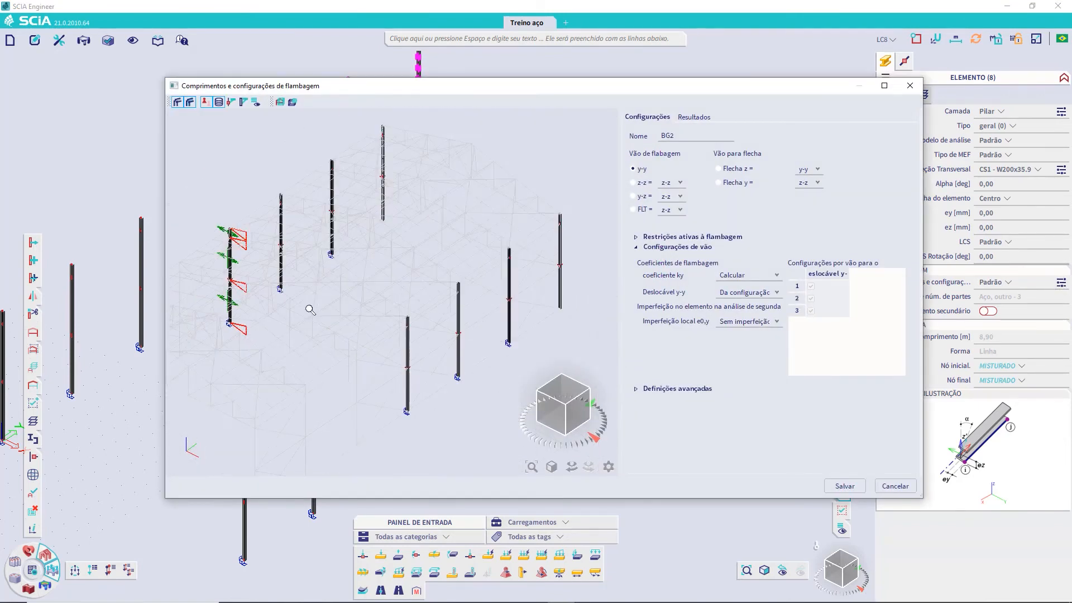
scroll(230, 302, "up", 3)
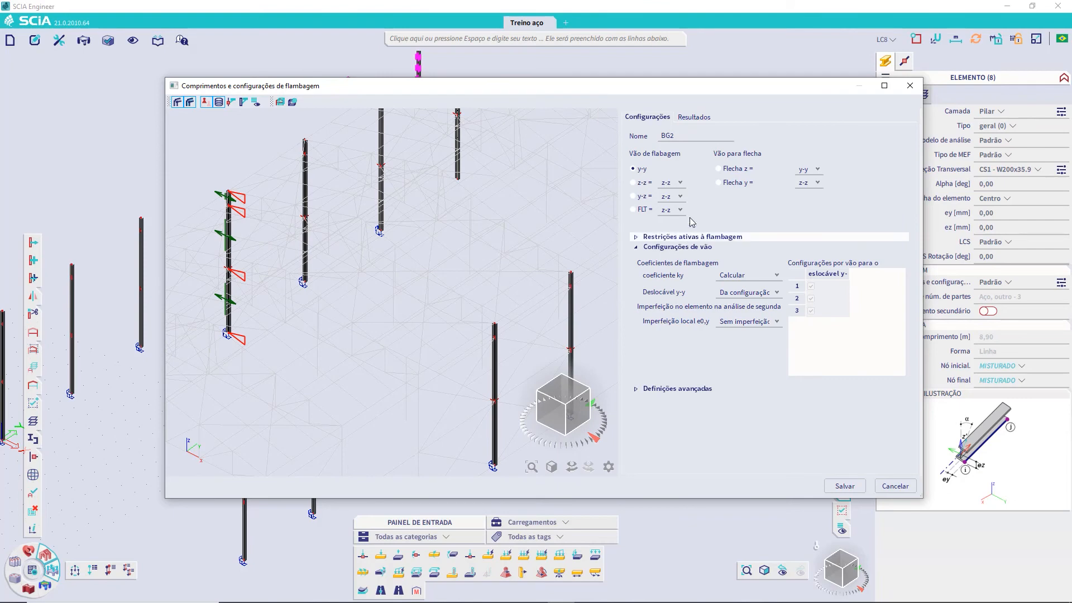
left_click(632, 183)
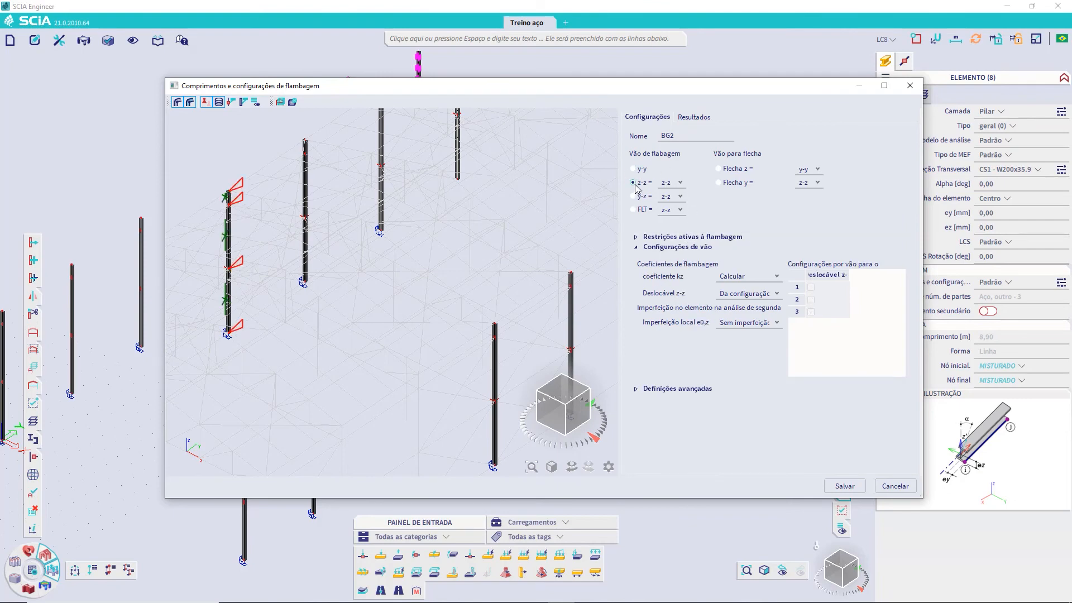
middle_click_drag(457, 402, 565, 314)
middle_click_drag(421, 239, 359, 385)
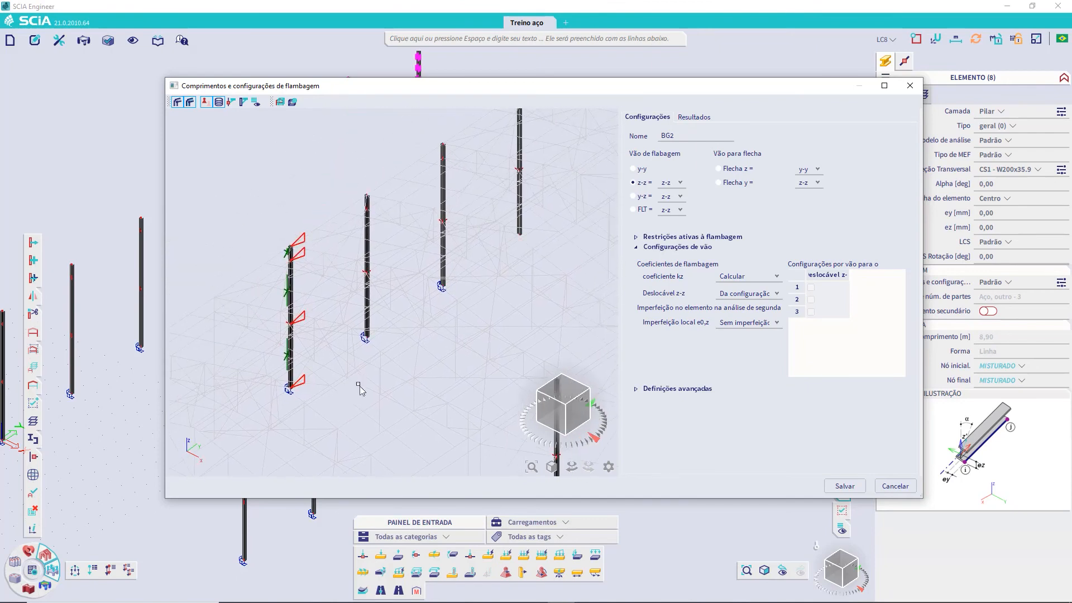
left_click(775, 276)
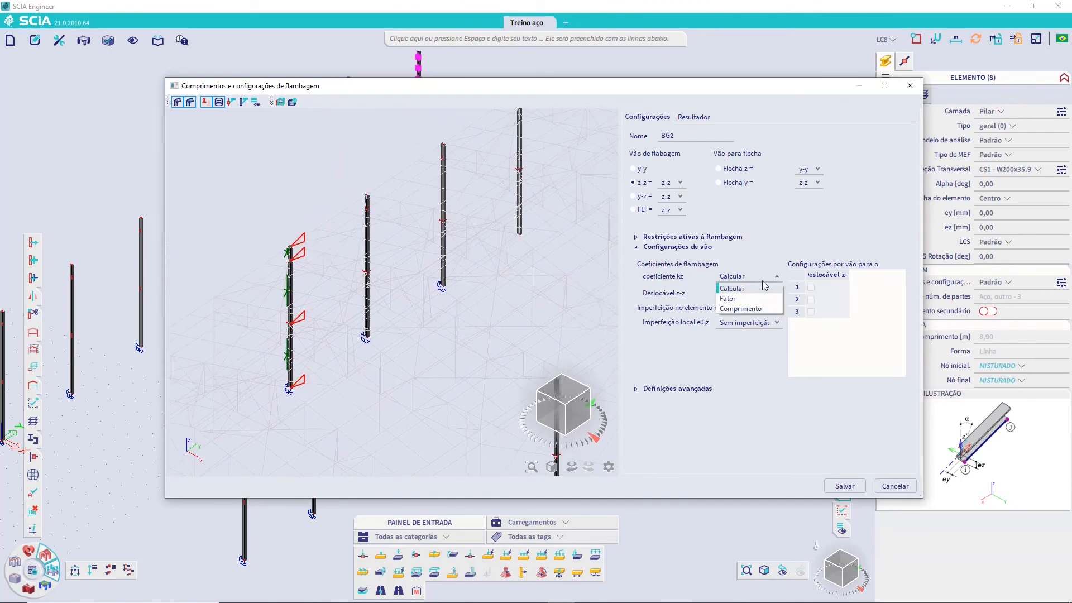
left_click(727, 298)
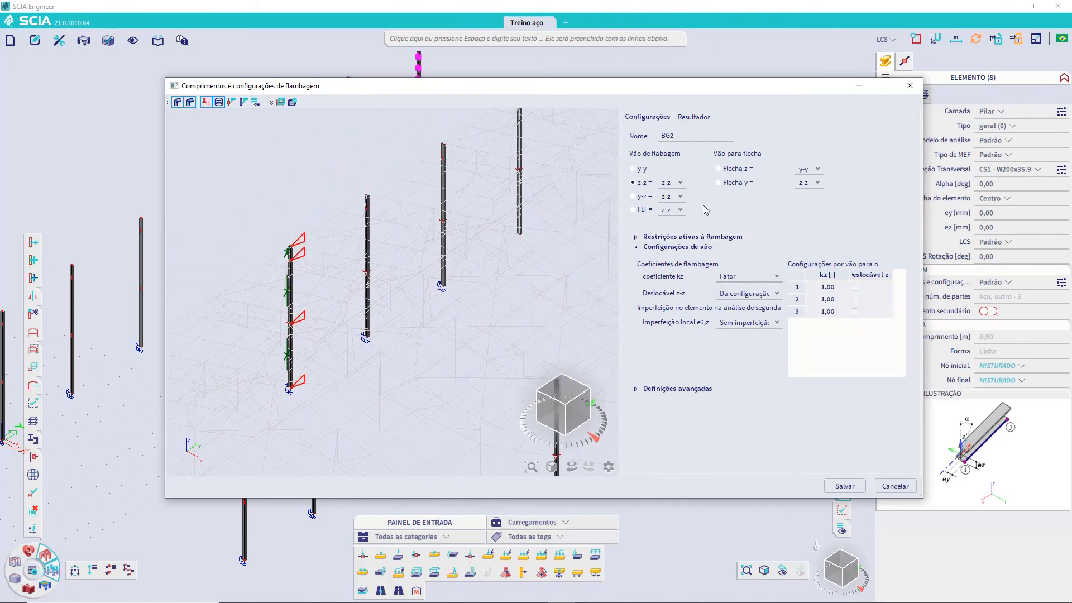
left_click(634, 169)
left_click(759, 275)
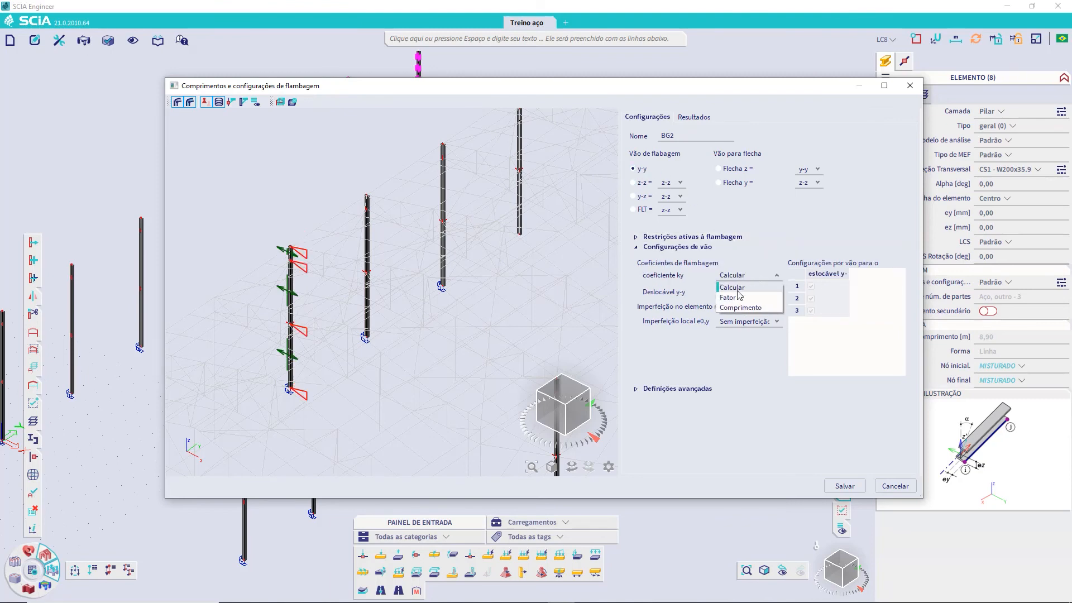
left_click(736, 299)
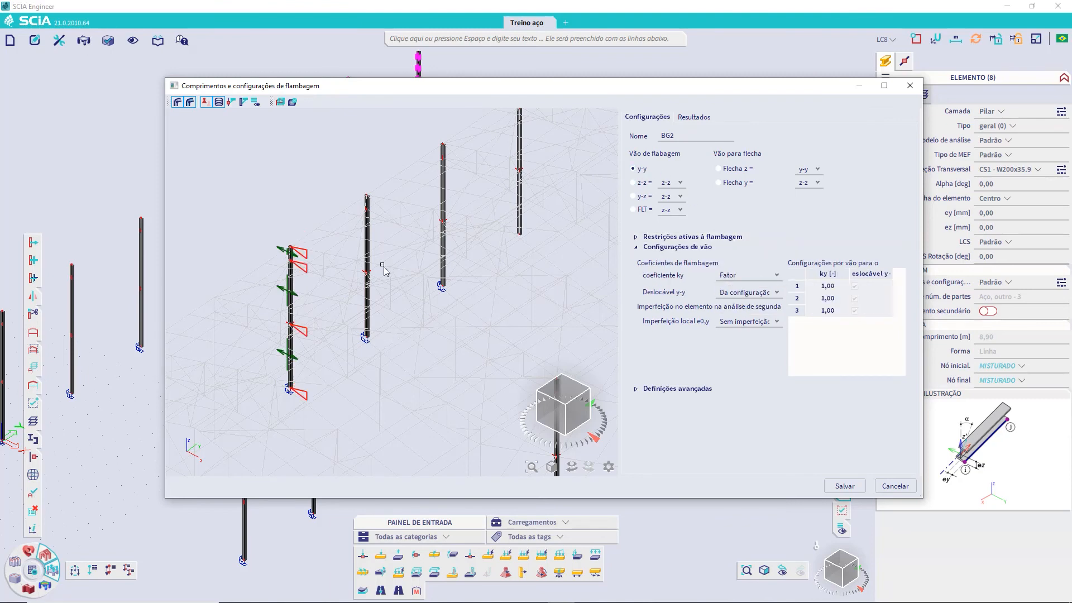
Inspect the y-y spans of the column, set the y-y sway option to Customizar and have span 2 ticked as sway.
scroll(273, 358, "up", 3)
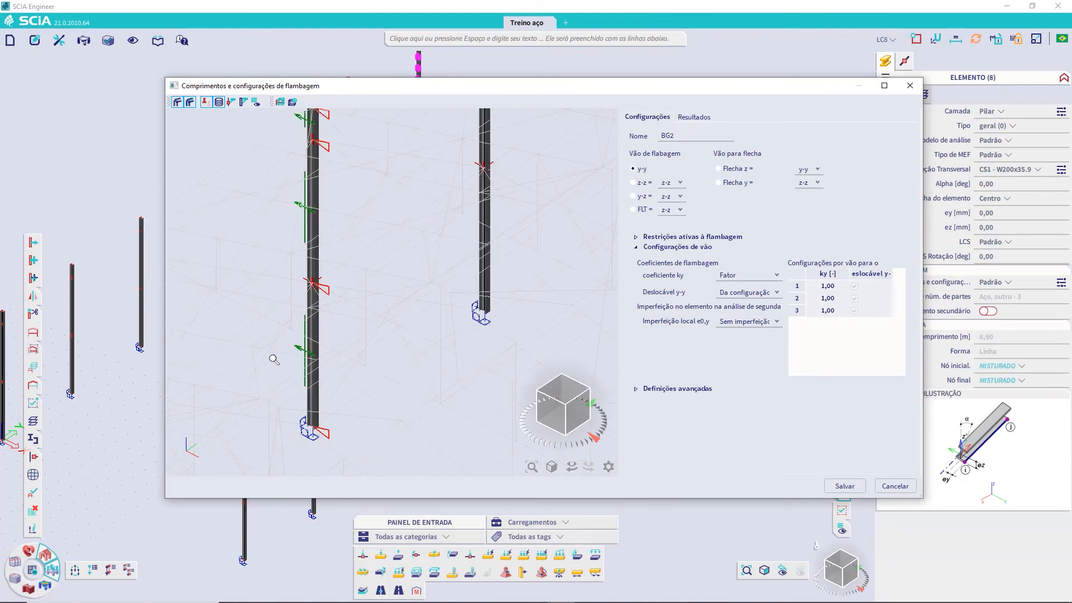
scroll(308, 406, "up", 3)
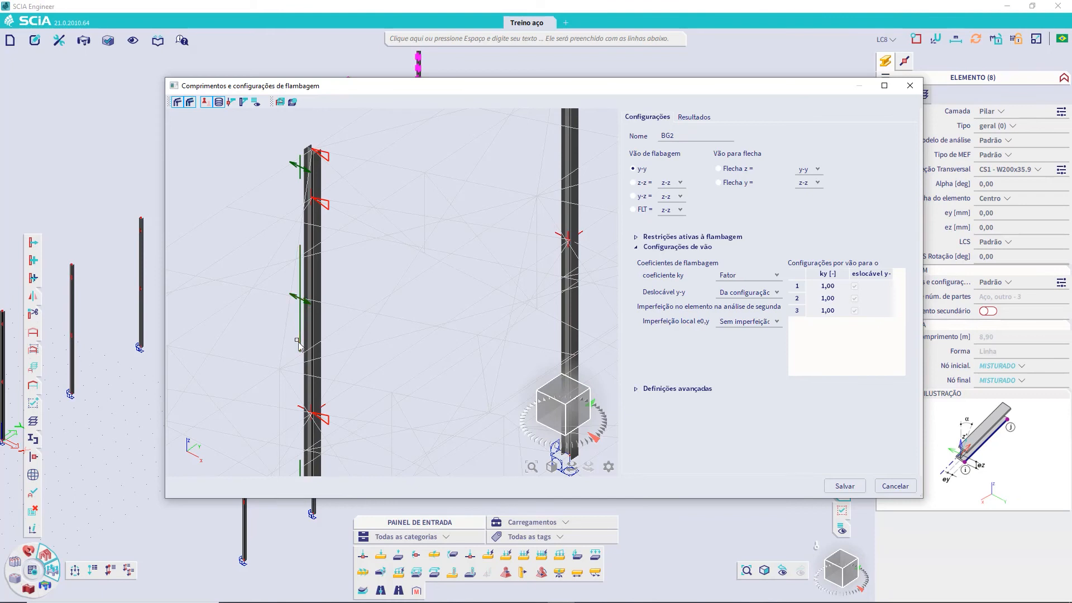
scroll(298, 342, "down", 2)
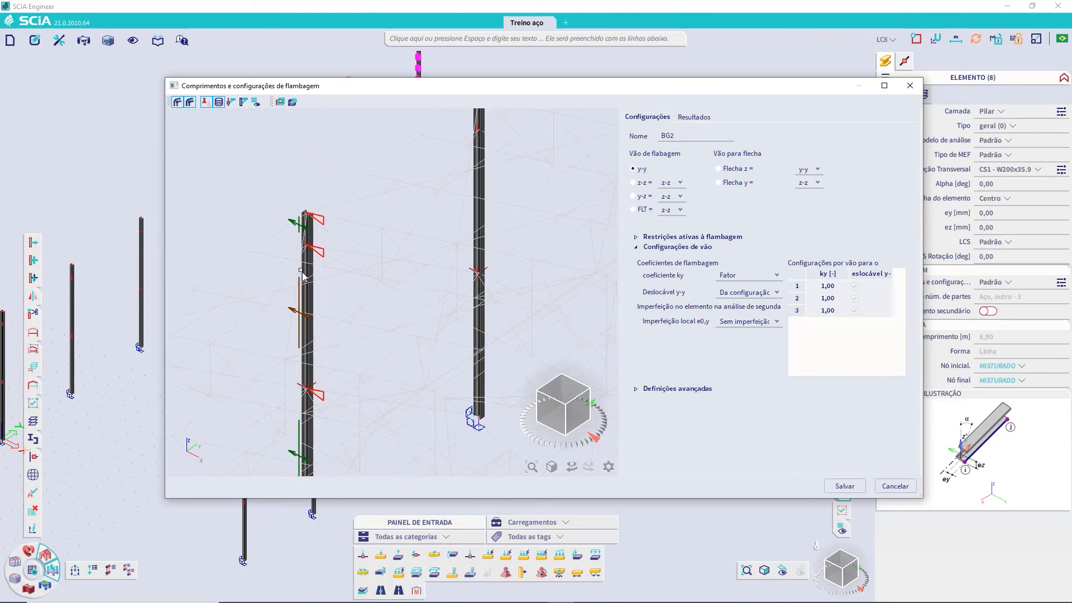
left_click(301, 327)
left_click(854, 299)
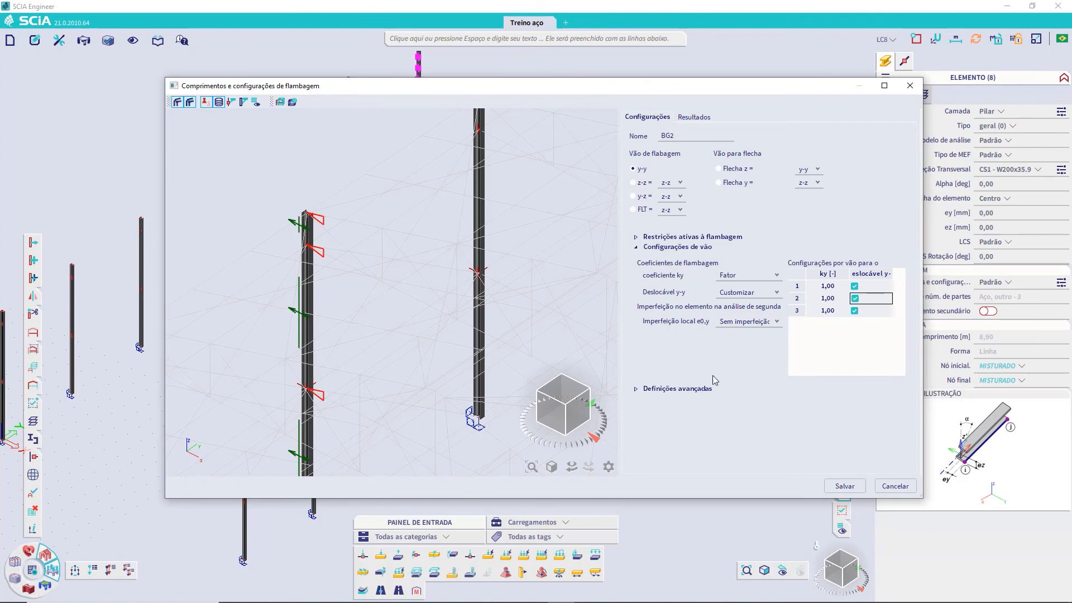
Save the BG2 buckling settings to the eight selected tall columns and clear the selection.
scroll(489, 330, "down", 2)
middle_click_drag(478, 329, 250, 301)
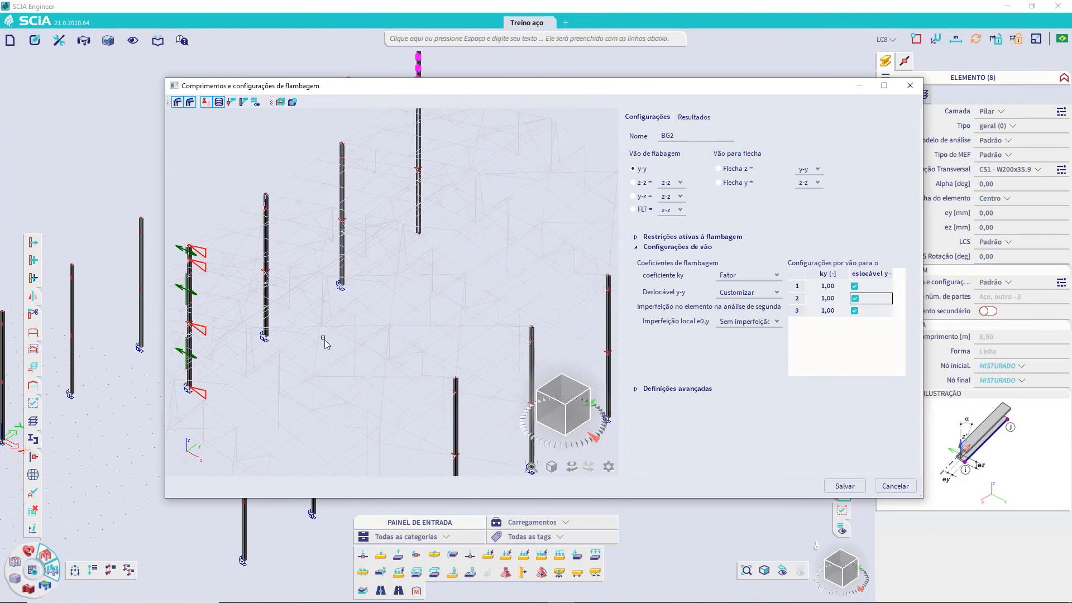
scroll(325, 342, "down", 2)
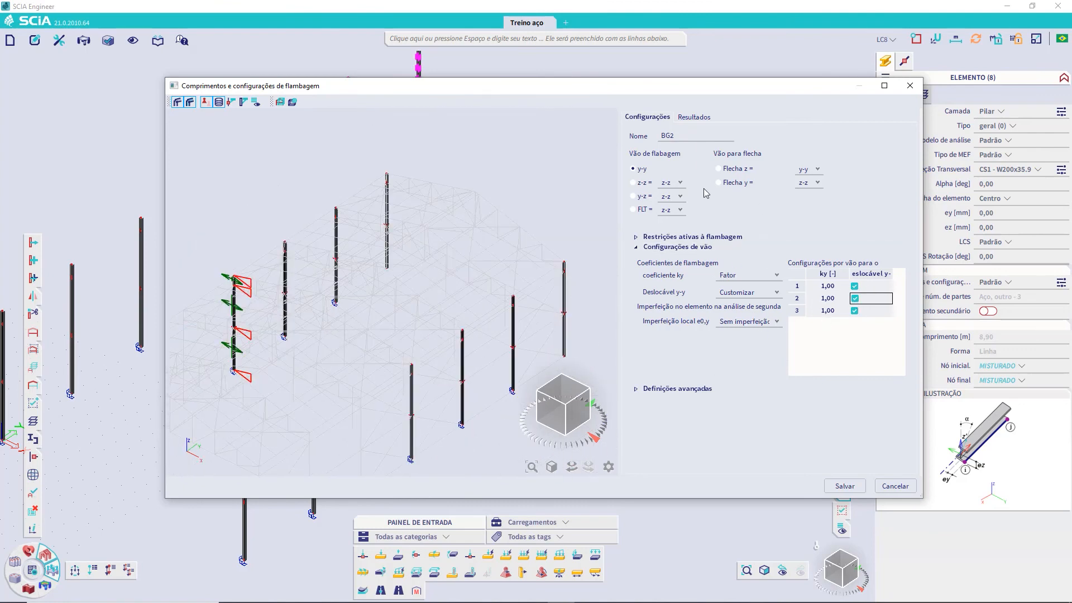
left_click(844, 485)
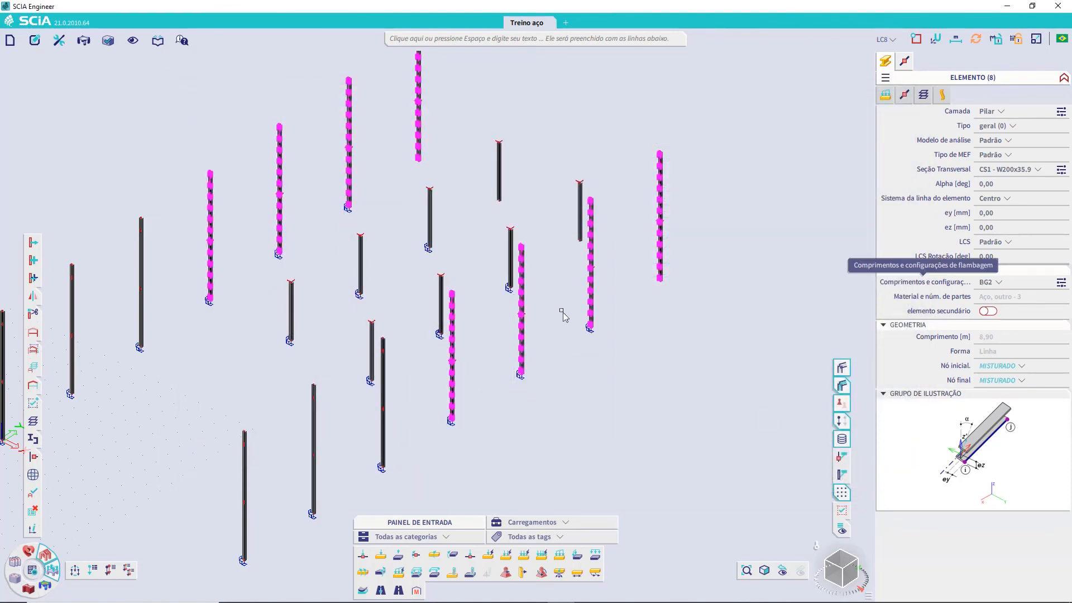
key("Escape")
Select the eight short columns in the two inner rows and open their buckling lengths and settings.
left_click_drag(304, 319, 272, 303)
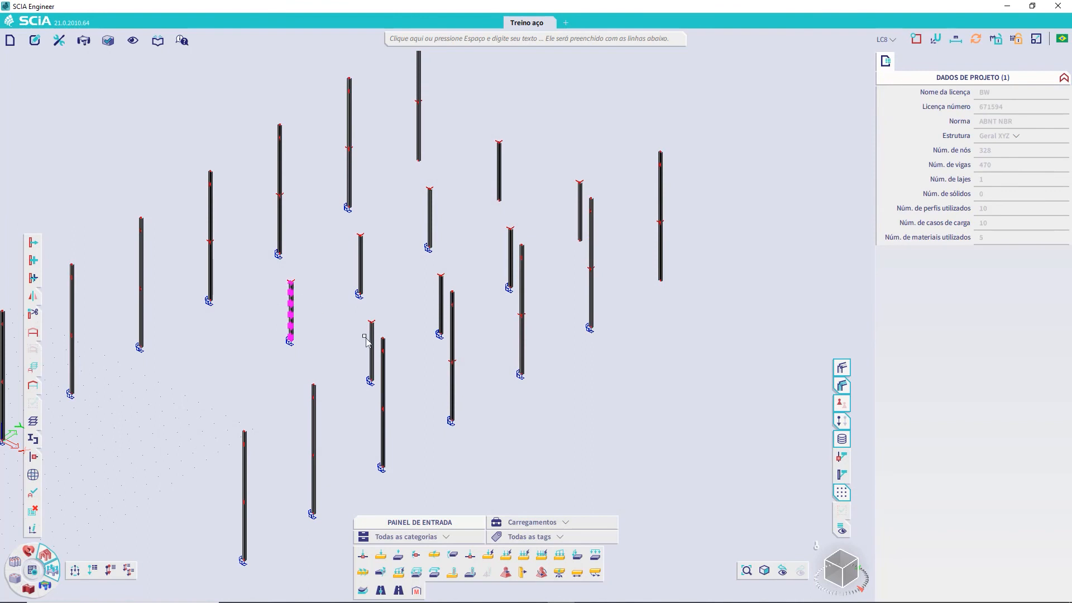
left_click(370, 341)
left_click(441, 293)
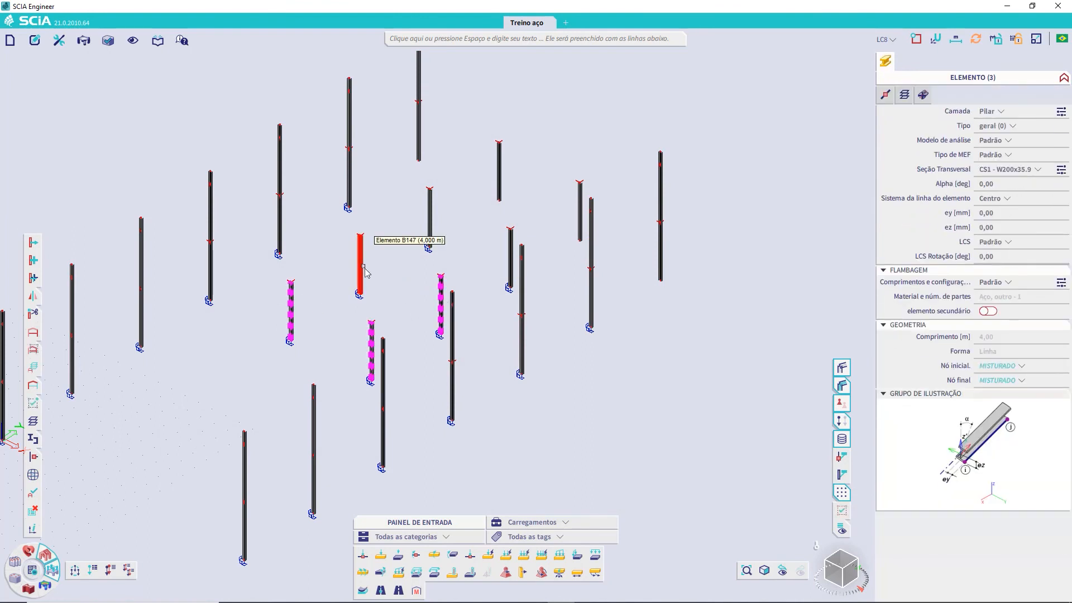
left_click(361, 263)
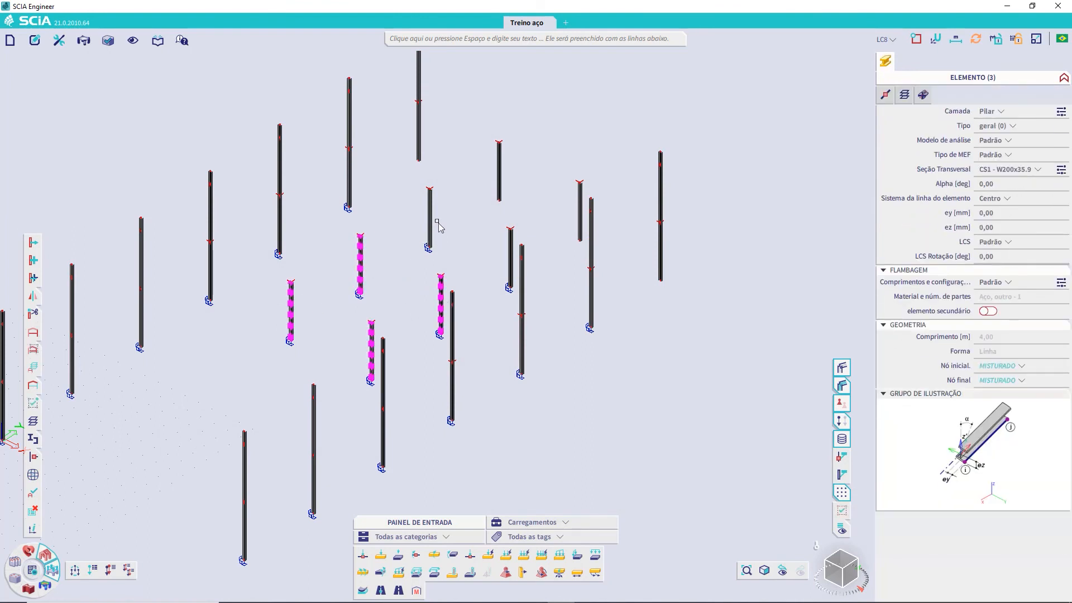
left_click(511, 252)
left_click(580, 209)
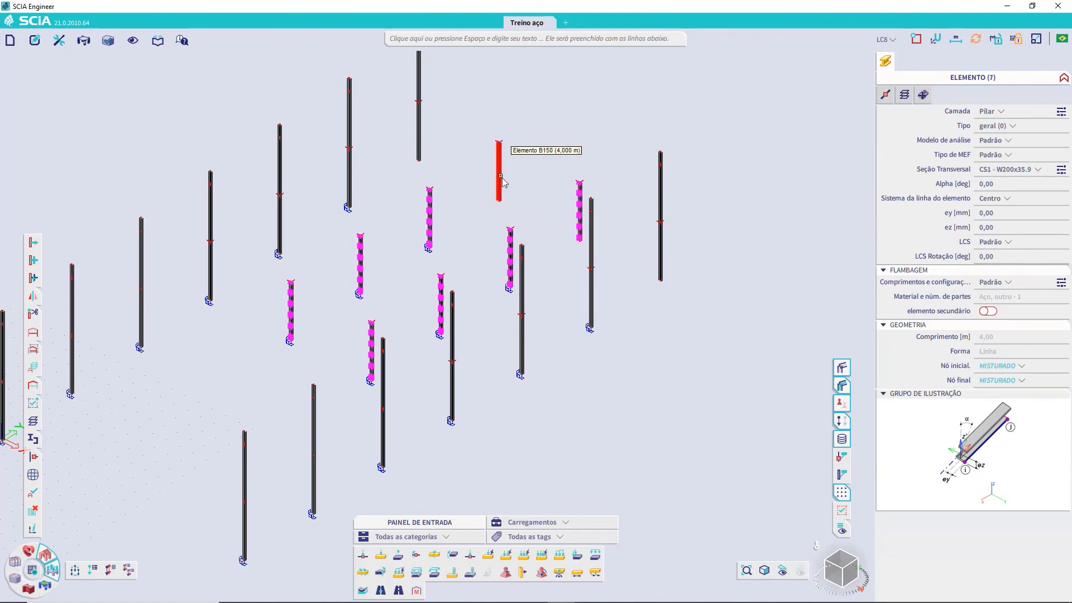
left_click(500, 177)
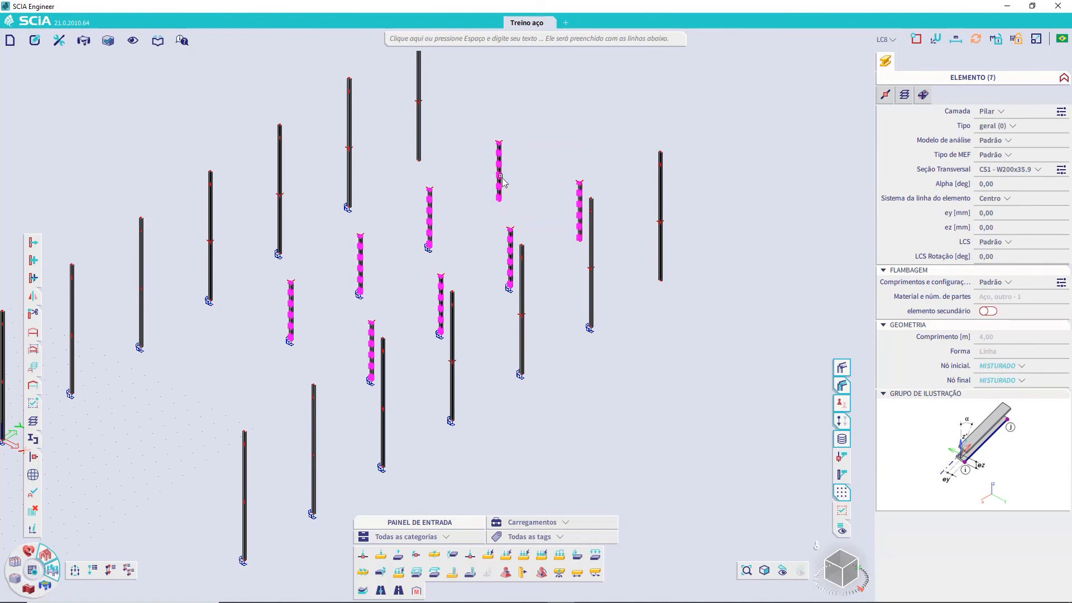
left_click(1061, 281)
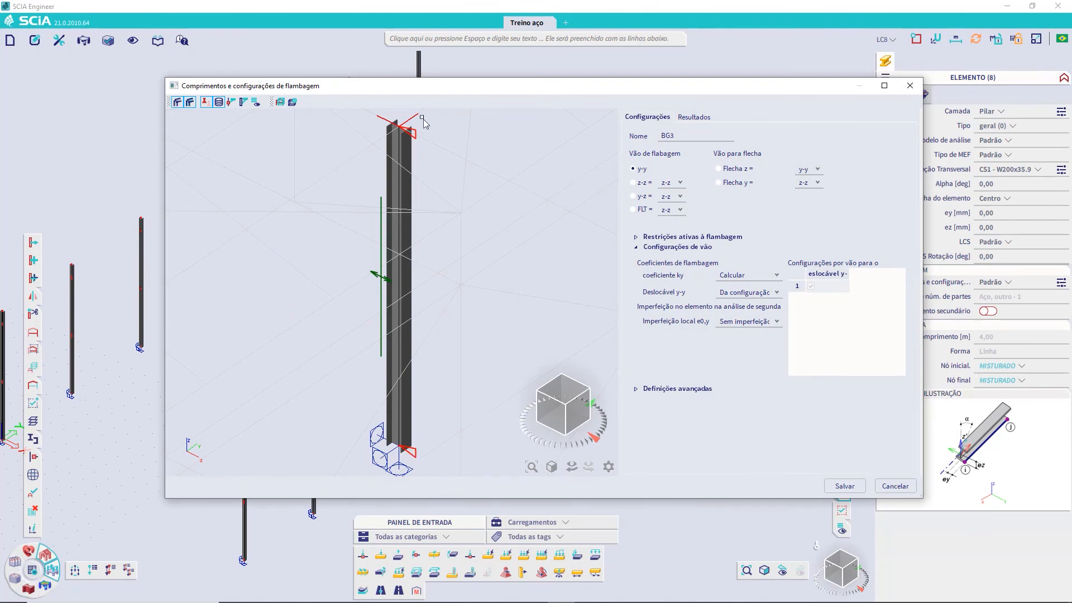
Set the ky coefficient of the y-y span and the kz coefficient of the z-z span to Fator, save the group and clear the selection.
left_click(634, 183)
left_click(640, 170)
left_click(775, 278)
left_click(742, 293)
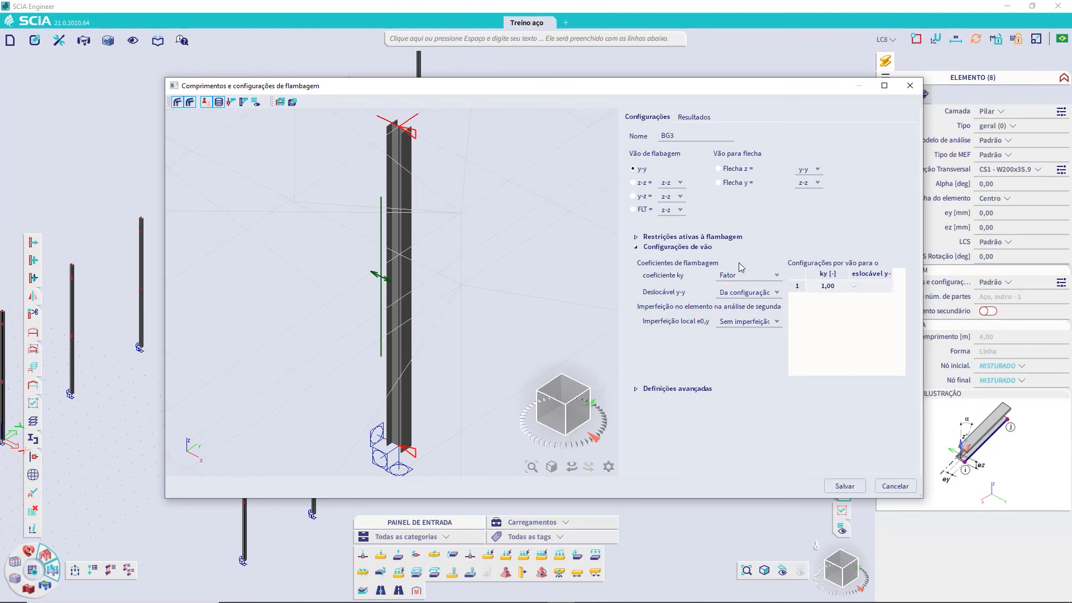
left_click(637, 183)
left_click(760, 278)
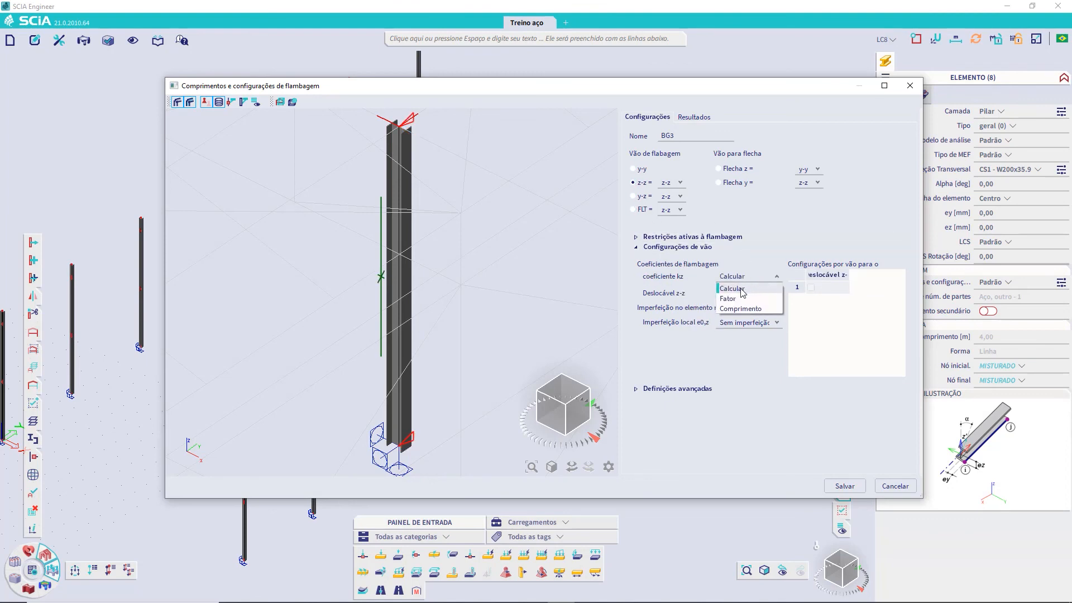
left_click(739, 292)
left_click(842, 486)
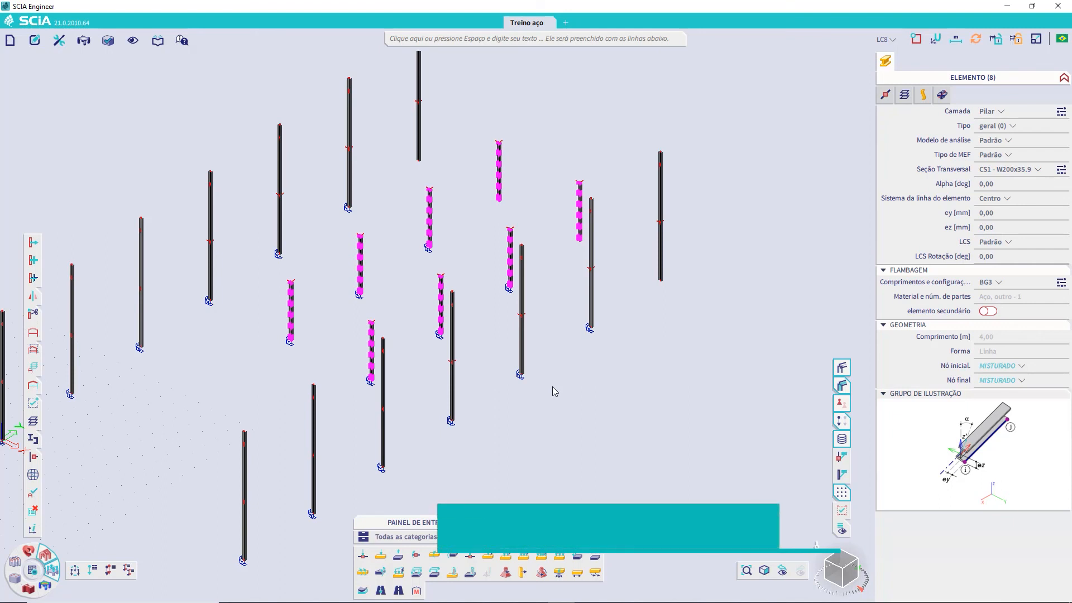
key("Escape")
Change the activated layer from the columns to the roof trusses so that only the trusses are displayed.
scroll(279, 311, "down", 2)
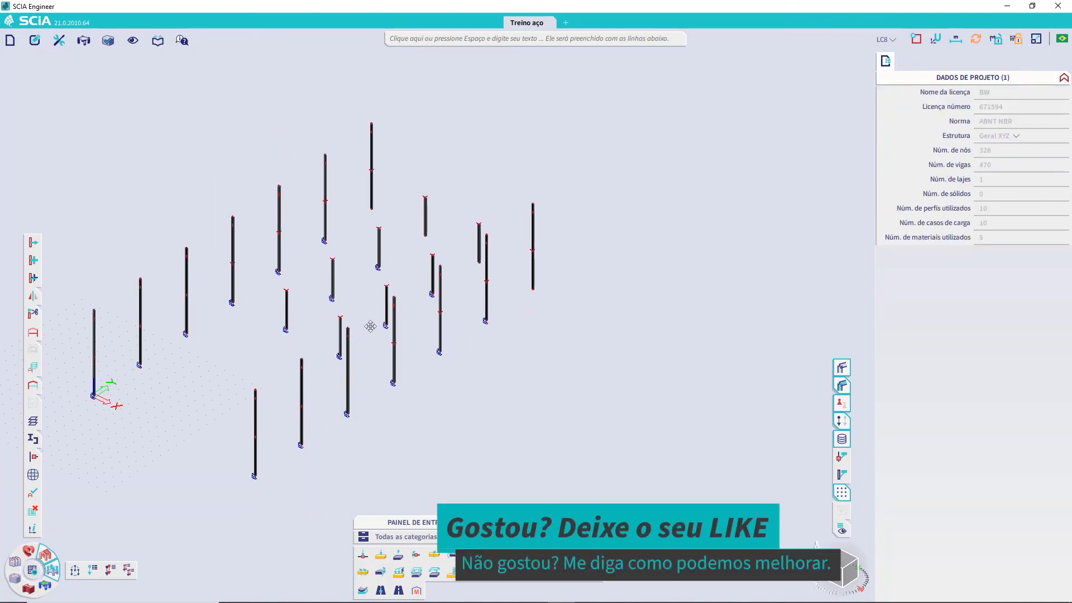
middle_click_drag(371, 318, 504, 322)
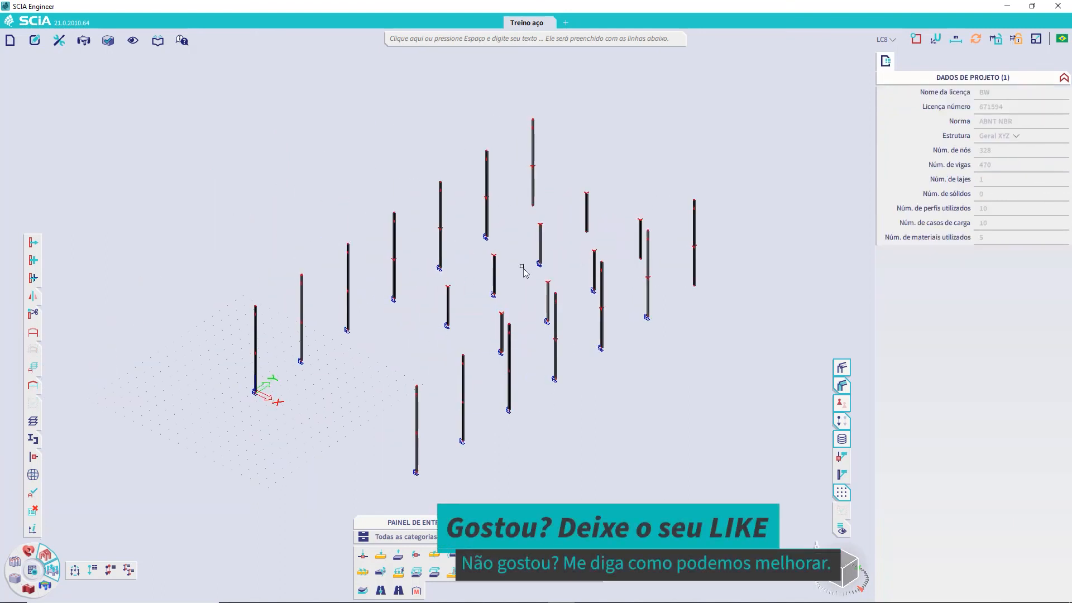
left_click(33, 368)
left_click(666, 188)
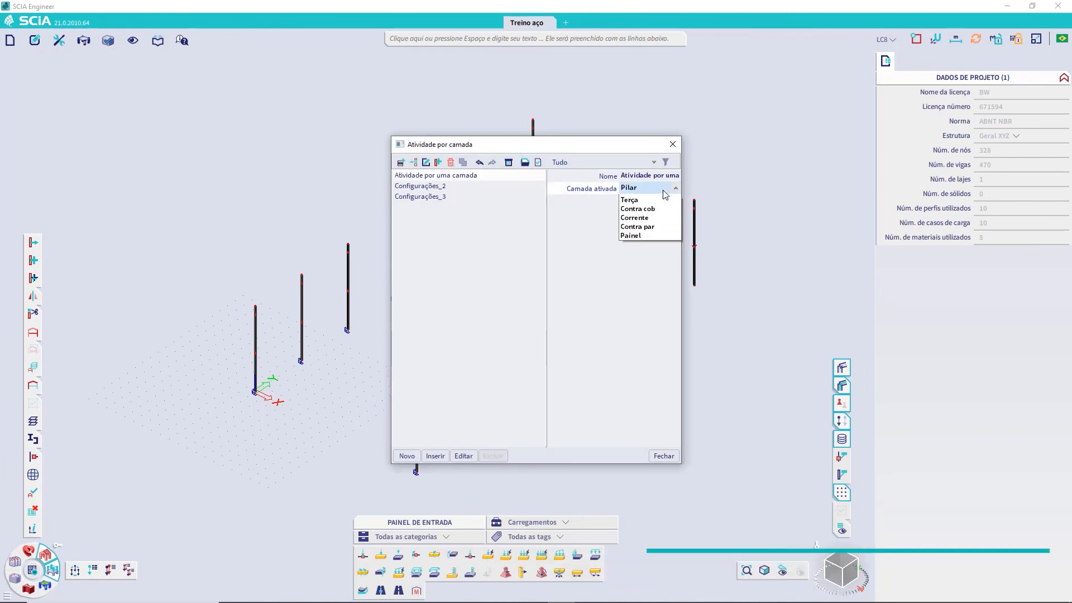
left_click(659, 214)
left_click(664, 456)
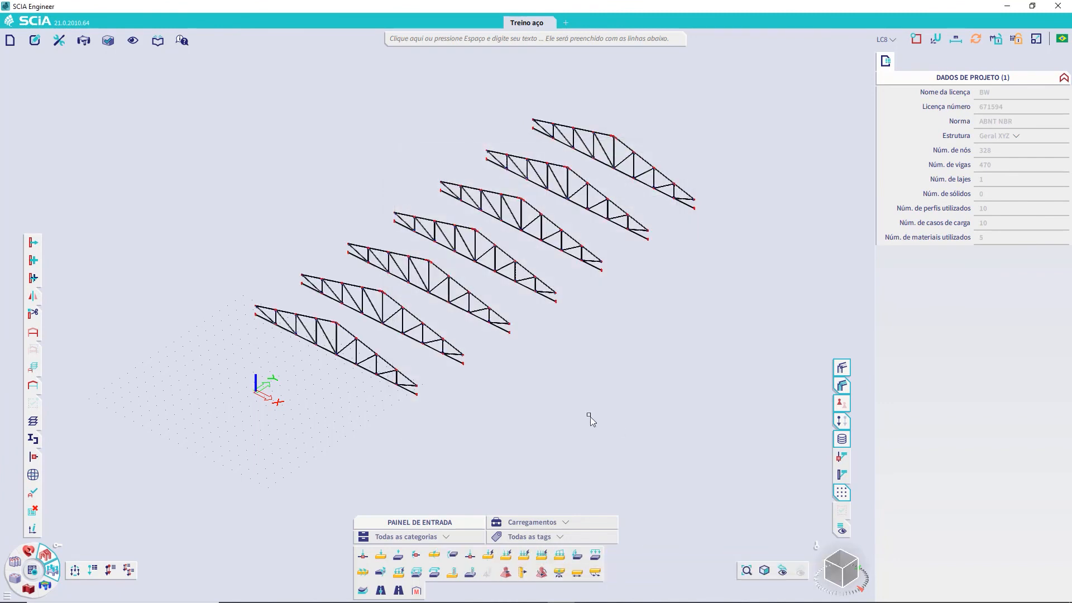